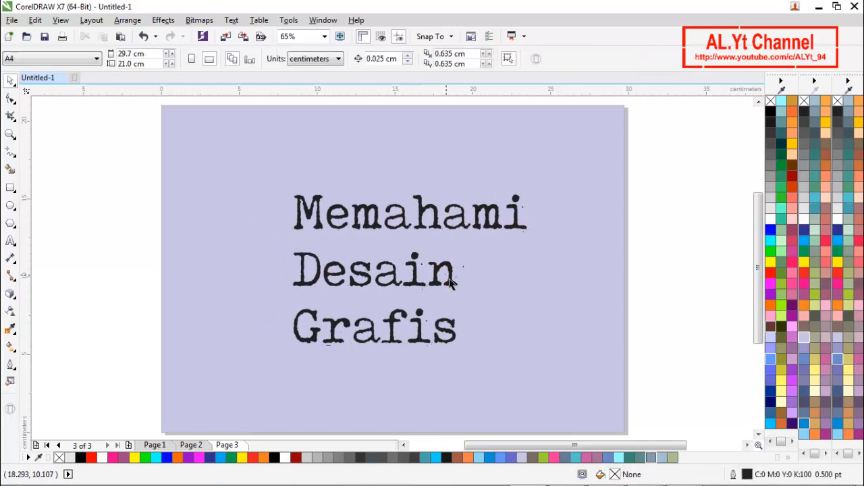
Step: Take the word "Desain" out of the three-line text and paste it as a separate text object beside the page's left edge
{"action": "left_click_drag", "start_coordinate": [465, 285], "coordinate": [282, 276]}
{"action": "key", "text": "ctrl+c"}
{"action": "key", "text": "Delete"}
{"action": "left_click", "coordinate": [117, 242]}
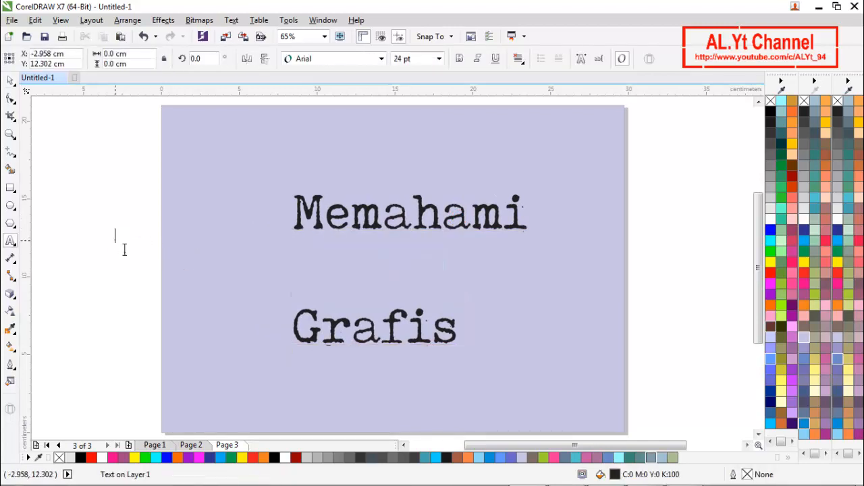
{"action": "key", "text": "ctrl+v"}
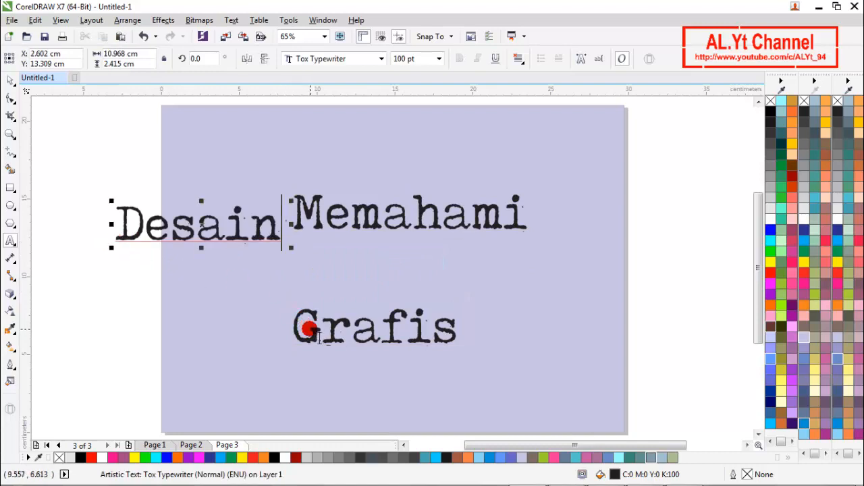
Step: Cut the word "Grafis" from the original text and paste it as its own text object near the page's lower right
{"action": "left_click", "coordinate": [310, 330]}
{"action": "left_click_drag", "start_coordinate": [291, 332], "coordinate": [514, 338]}
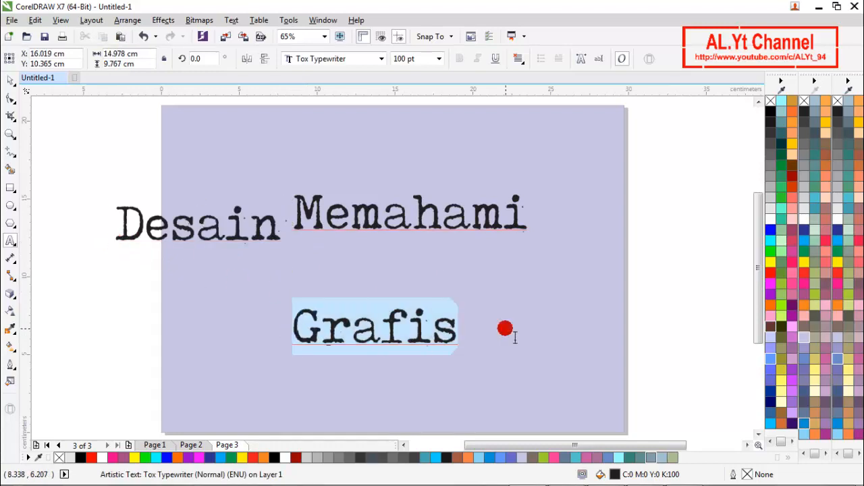
{"action": "key", "text": "ctrl+x"}
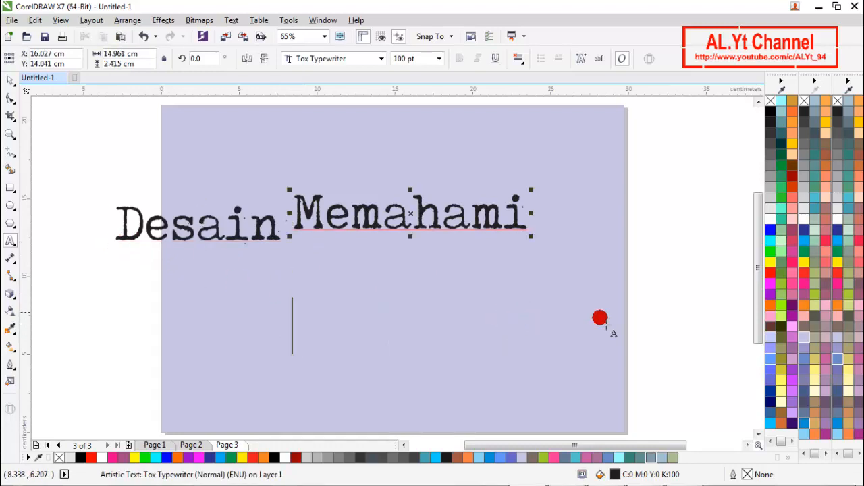
{"action": "left_click", "coordinate": [488, 333]}
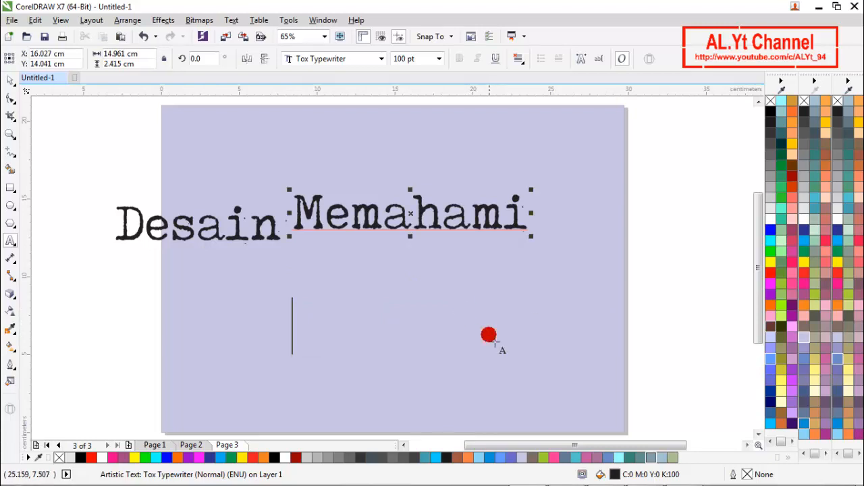
{"action": "key", "text": "ctrl+v"}
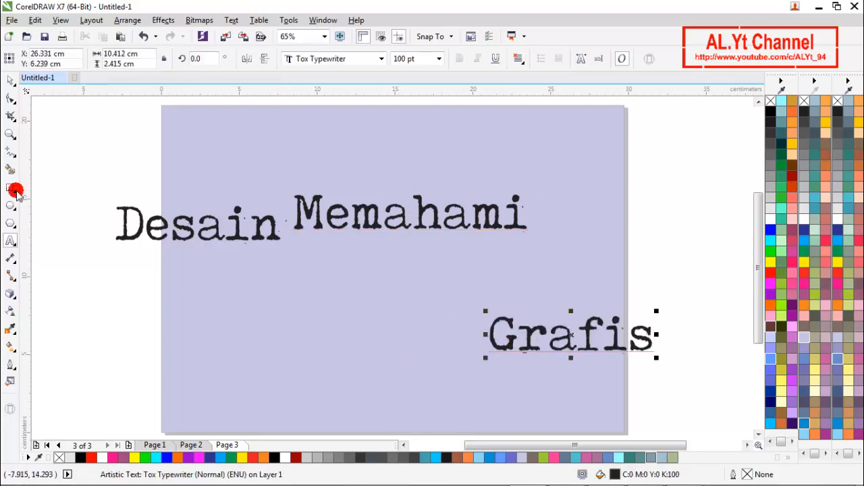
Step: Stack "Desain" and "Grafis" closely beneath "Memahami" with their right edges lined up, making "Desain" slightly larger
{"action": "left_click", "coordinate": [9, 79]}
{"action": "left_click", "coordinate": [161, 233]}
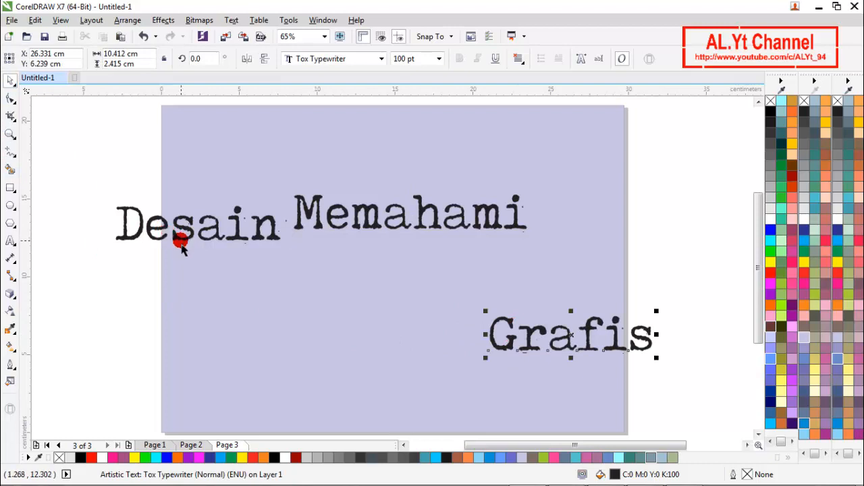
{"action": "mouse_move", "coordinate": [189, 249]}
{"action": "left_mouse_down"}
{"action": "mouse_move", "coordinate": [370, 285]}
{"action": "mouse_move", "coordinate": [379, 276]}
{"action": "mouse_move", "coordinate": [410, 277]}
{"action": "mouse_move", "coordinate": [401, 276]}
{"action": "left_mouse_up"}
{"action": "left_click_drag", "start_coordinate": [504, 278], "coordinate": [413, 320]}
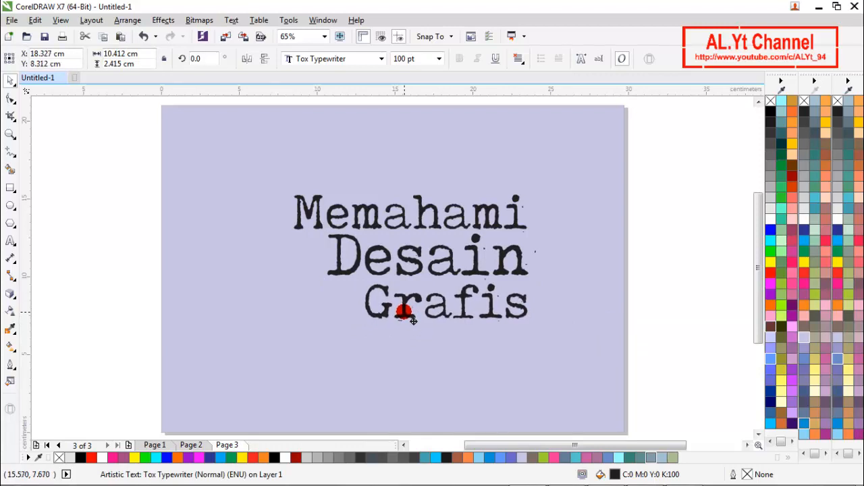
{"action": "left_click_drag", "start_coordinate": [413, 321], "coordinate": [413, 321]}
{"action": "left_click", "coordinate": [578, 286]}
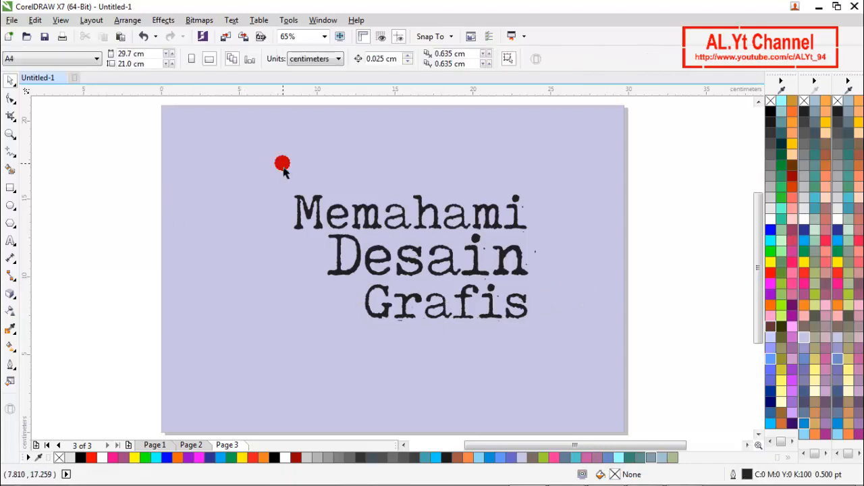
Step: Group the three words and centre the group on the page
{"action": "left_click_drag", "start_coordinate": [282, 166], "coordinate": [574, 383]}
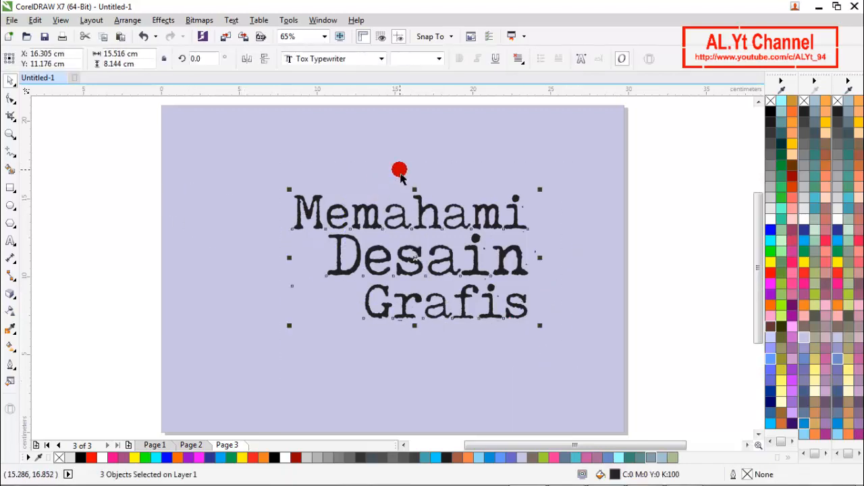
{"action": "key", "text": "ctrl+g"}
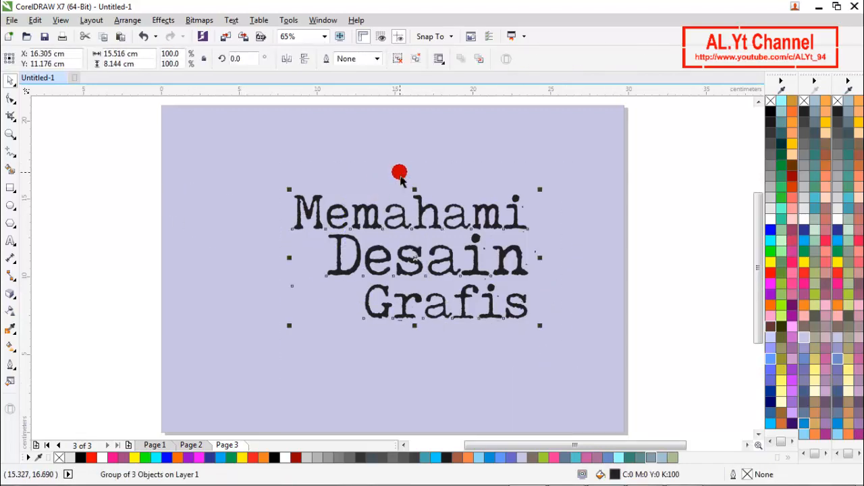
{"action": "key", "text": "p"}
{"action": "left_click", "coordinate": [570, 283]}
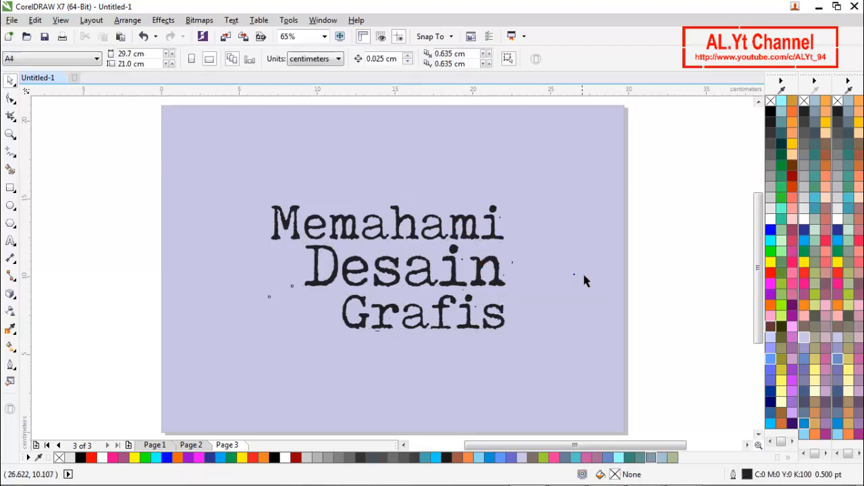
Step: Unlock the background rectangle, compare several blue fills on it, and settle on the periwinkle fill #9999FF
{"action": "right_click", "coordinate": [557, 208]}
{"action": "left_click", "coordinate": [598, 232]}
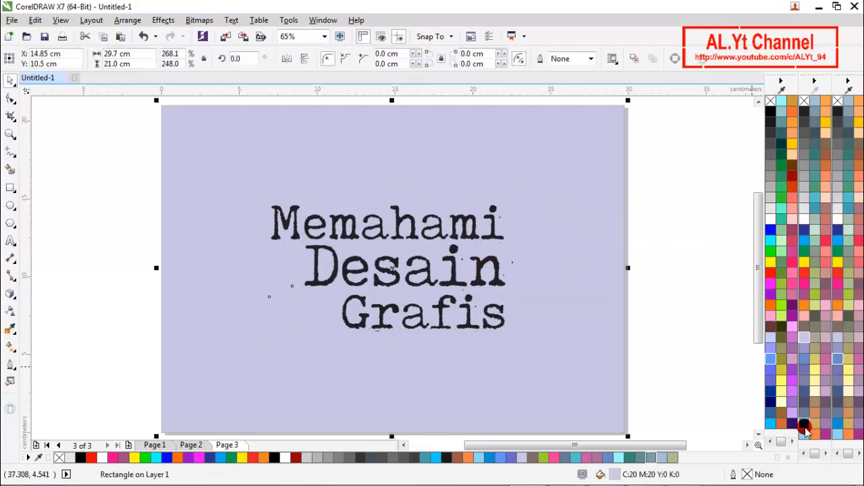
{"action": "left_click", "coordinate": [804, 423]}
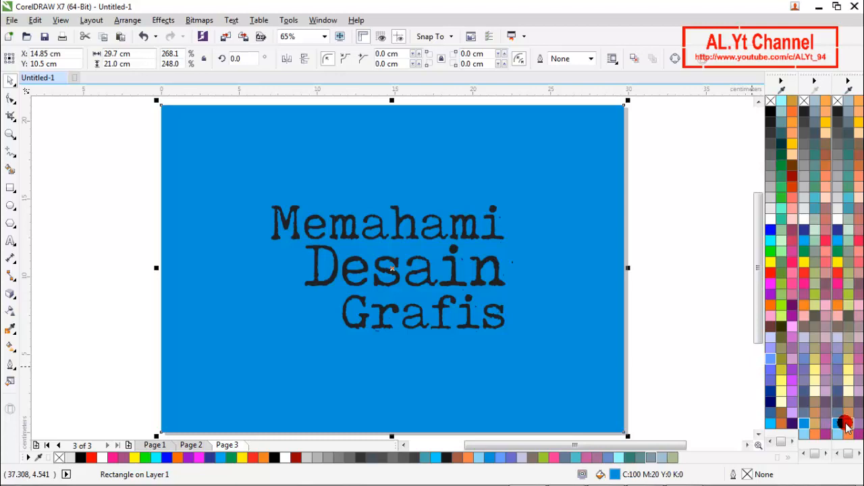
{"action": "left_click", "coordinate": [842, 369]}
{"action": "left_click", "coordinate": [839, 358]}
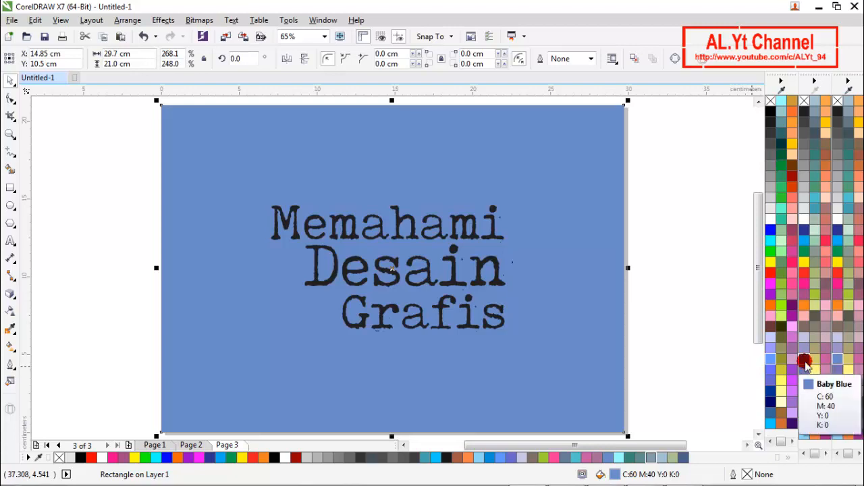
{"action": "left_click", "coordinate": [770, 349]}
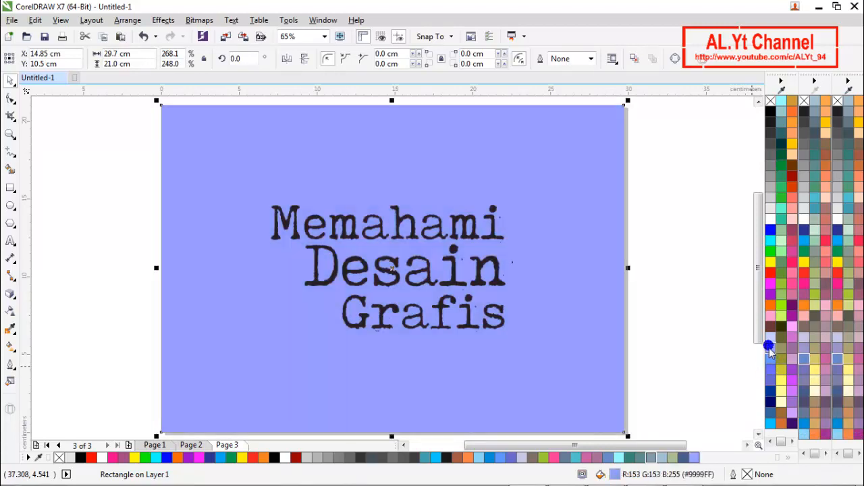
{"action": "left_click", "coordinate": [843, 367]}
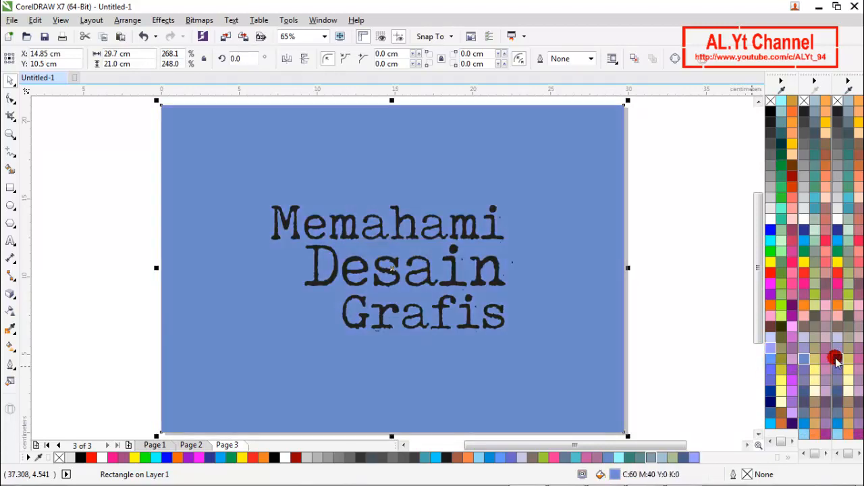
{"action": "left_click", "coordinate": [769, 349]}
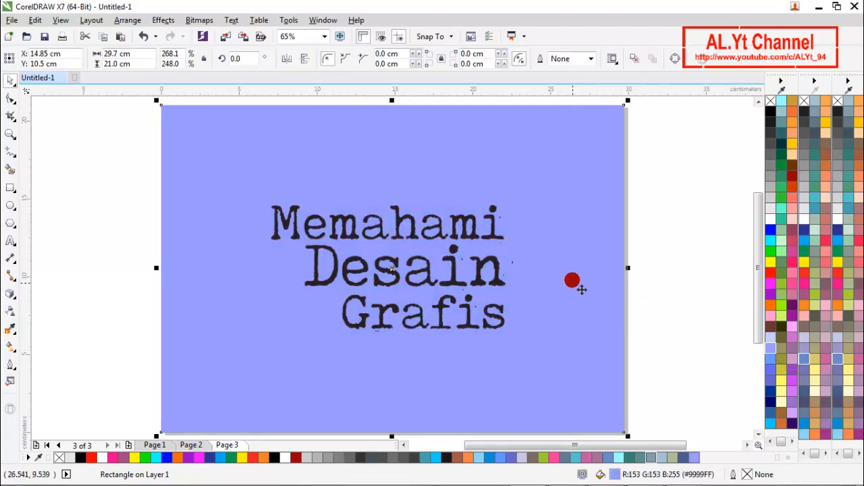
Step: Lock the background rectangle in place and deselect it
{"action": "right_click", "coordinate": [495, 164]}
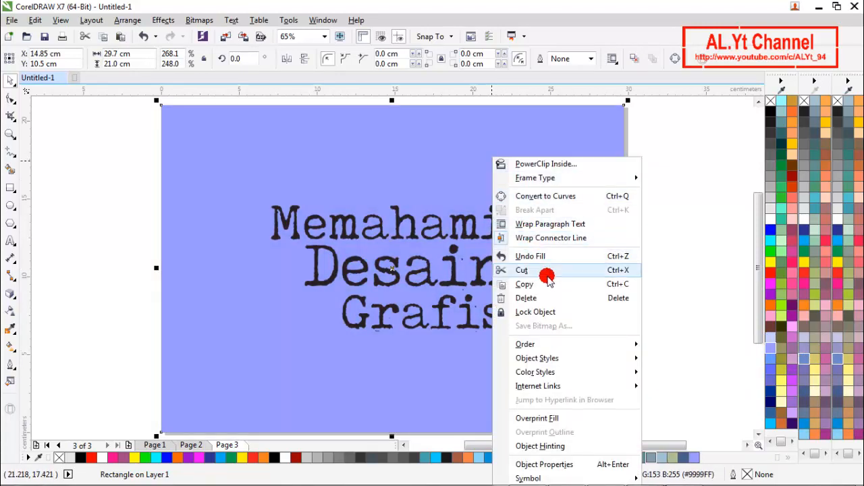
{"action": "left_click", "coordinate": [565, 314]}
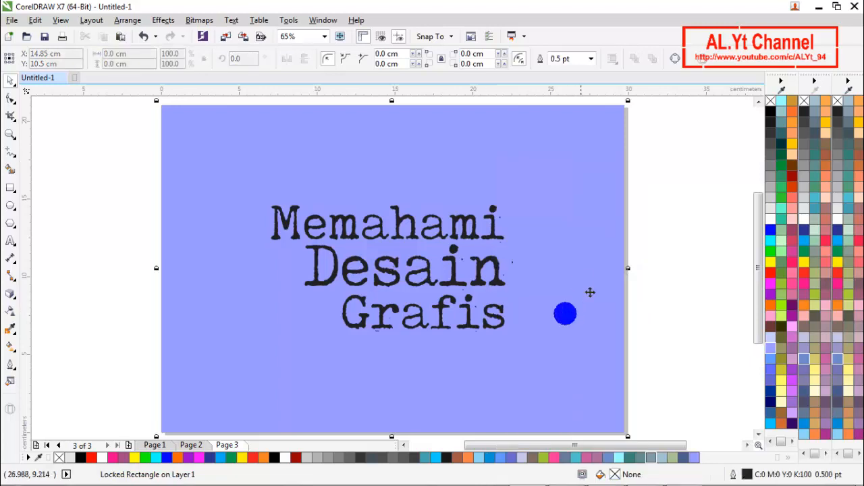
{"action": "left_click", "coordinate": [579, 283]}
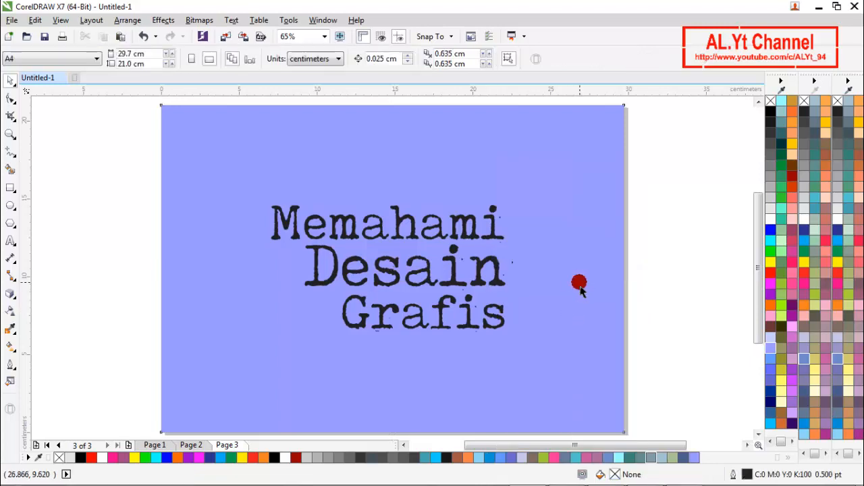
{"action": "left_click", "coordinate": [288, 20]}
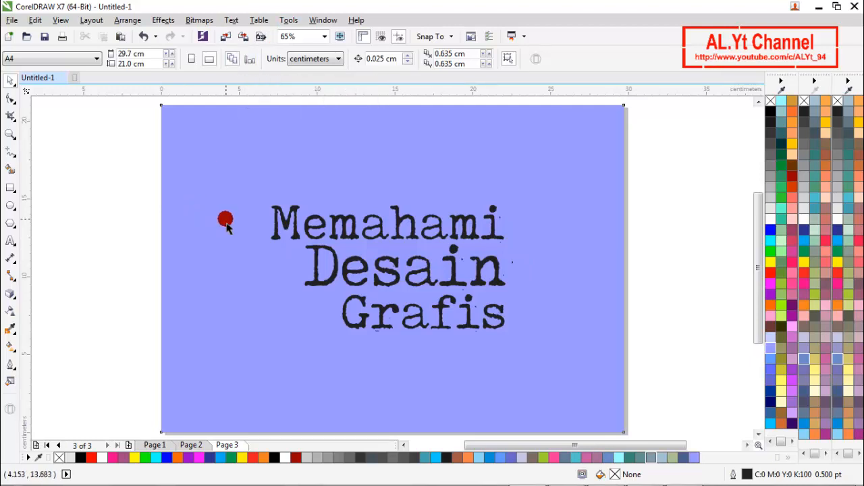
Step: Extrude the grouped text with its vanishing point at the page's lower-right corner, 14.85 cm across and -10.5 cm down
{"action": "left_click", "coordinate": [316, 232]}
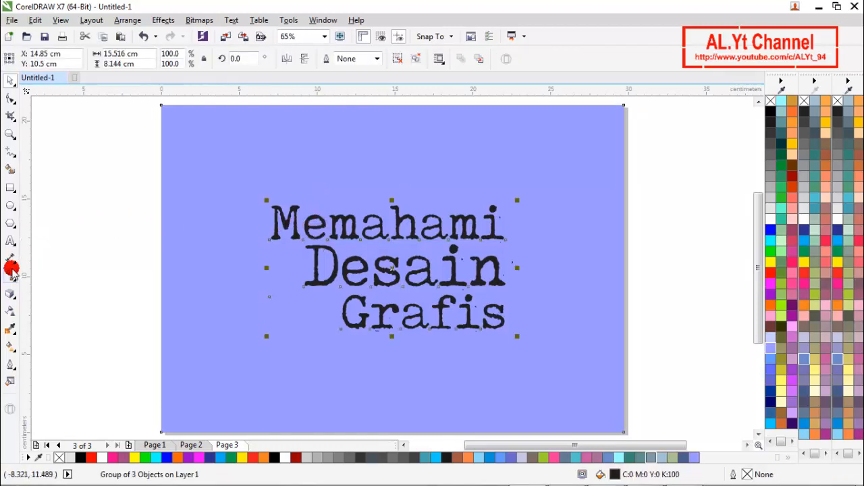
{"action": "left_click", "coordinate": [8, 297]}
{"action": "left_click_drag", "start_coordinate": [454, 313], "coordinate": [503, 343]}
{"action": "mouse_move", "coordinate": [563, 386]}
{"action": "left_mouse_down"}
{"action": "mouse_move", "coordinate": [447, 305]}
{"action": "mouse_move", "coordinate": [557, 372]}
{"action": "mouse_move", "coordinate": [615, 422]}
{"action": "mouse_move", "coordinate": [605, 434]}
{"action": "mouse_move", "coordinate": [622, 386]}
{"action": "mouse_move", "coordinate": [632, 412]}
{"action": "mouse_move", "coordinate": [740, 449]}
{"action": "mouse_move", "coordinate": [607, 339]}
{"action": "mouse_move", "coordinate": [646, 331]}
{"action": "mouse_move", "coordinate": [624, 306]}
{"action": "left_mouse_up"}
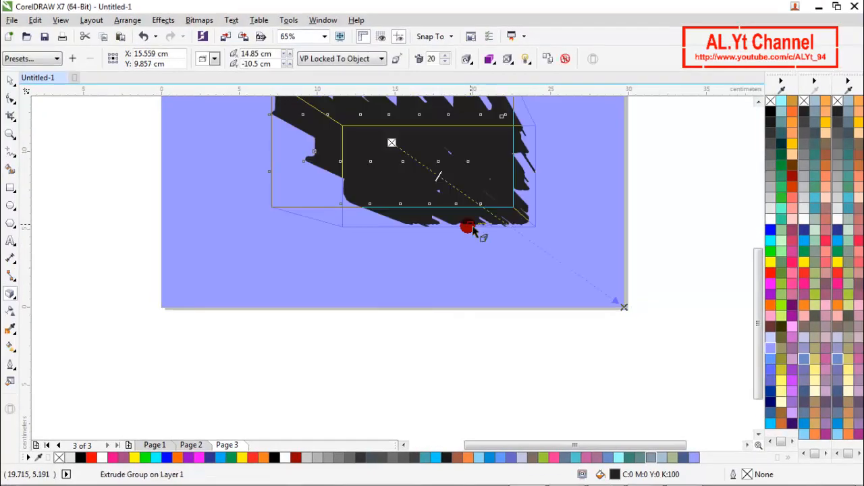
Step: Increase the text extrusion's depth to 39
{"action": "scroll", "coordinate": [471, 232], "scroll_direction": "down", "scroll_amount": 2}
{"action": "scroll", "coordinate": [459, 248], "scroll_direction": "up", "scroll_amount": 4}
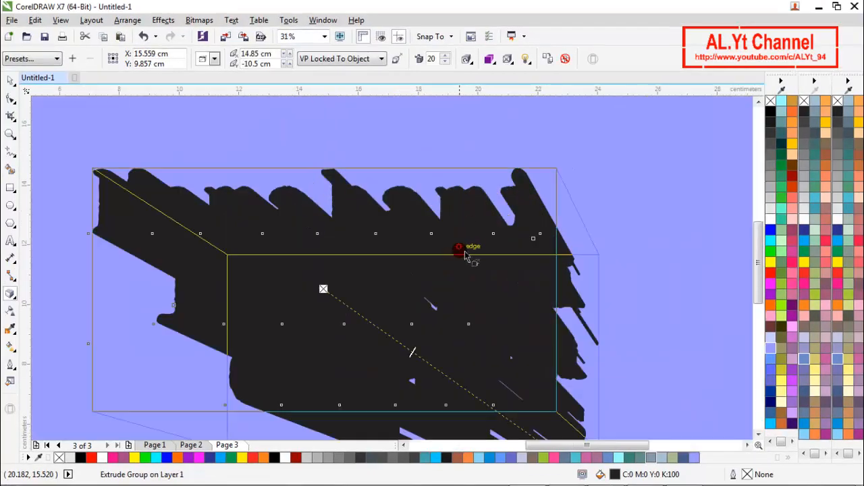
{"action": "scroll", "coordinate": [469, 285], "scroll_direction": "down", "scroll_amount": 2}
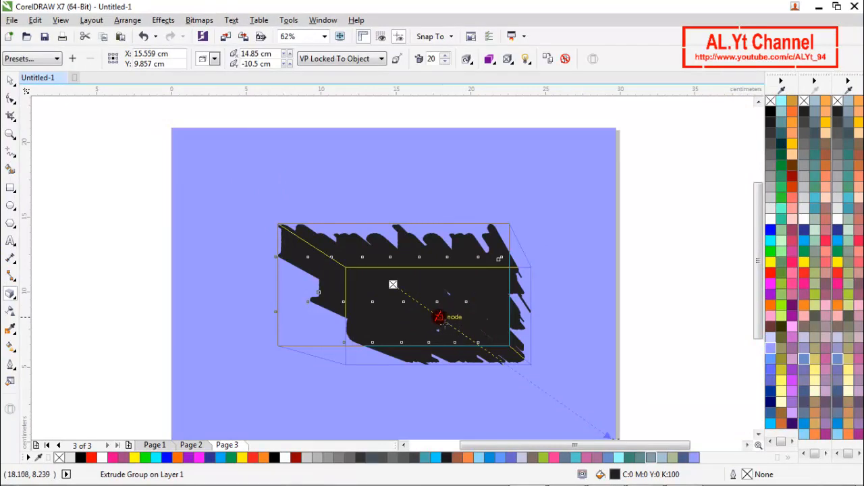
{"action": "left_click_drag", "start_coordinate": [438, 315], "coordinate": [460, 329]}
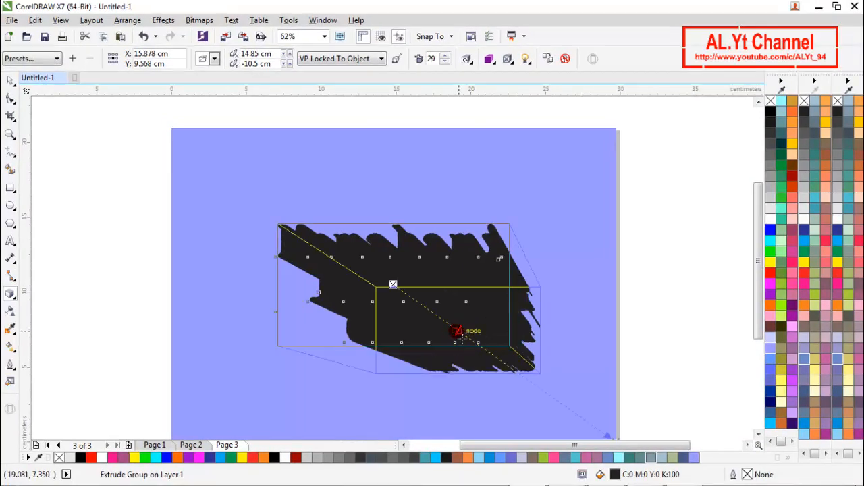
{"action": "left_click_drag", "start_coordinate": [459, 331], "coordinate": [482, 343]}
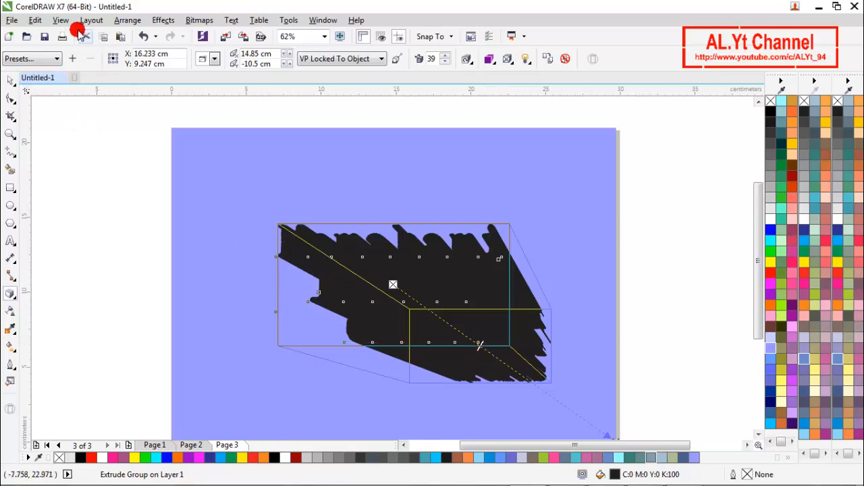
Step: Break the extrude group apart so the text and its extrusion are separate objects, and deselect everything
{"action": "left_click", "coordinate": [116, 19]}
{"action": "left_click", "coordinate": [160, 94]}
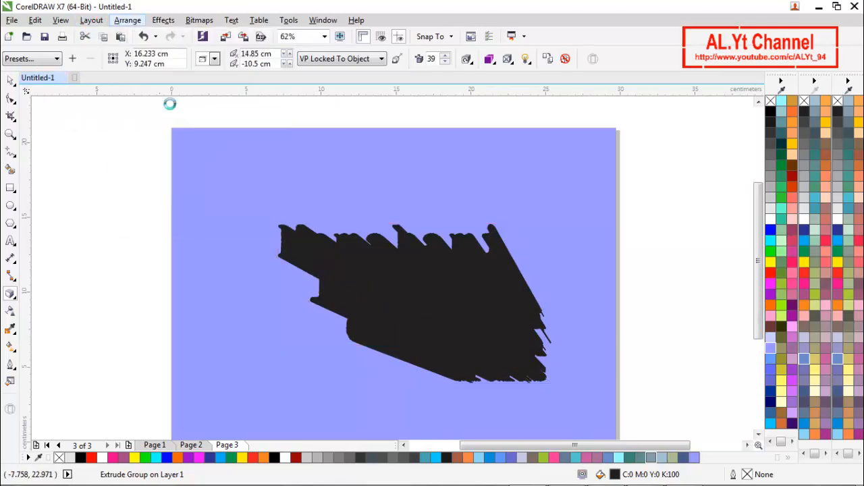
{"action": "left_click", "coordinate": [10, 80]}
{"action": "left_click", "coordinate": [84, 153]}
Step: Fill the front "Memahami Desain Grafis" text with white
{"action": "left_click", "coordinate": [276, 249]}
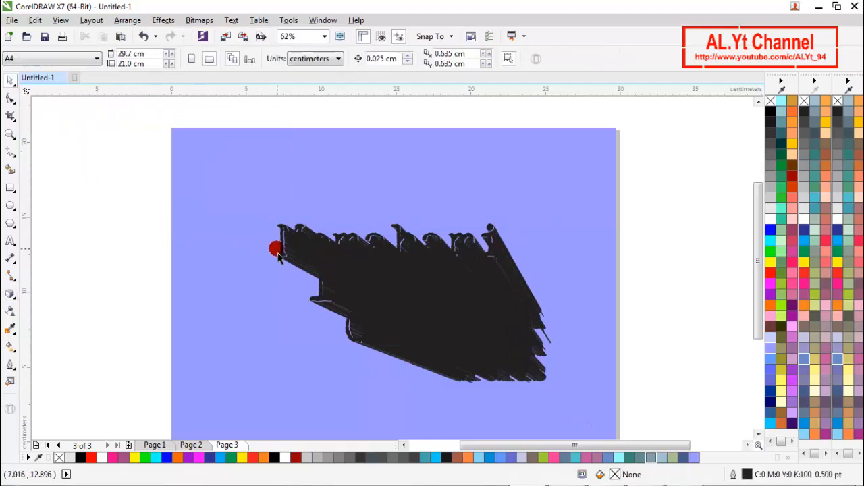
{"action": "left_click", "coordinate": [771, 219]}
{"action": "left_click", "coordinate": [695, 256]}
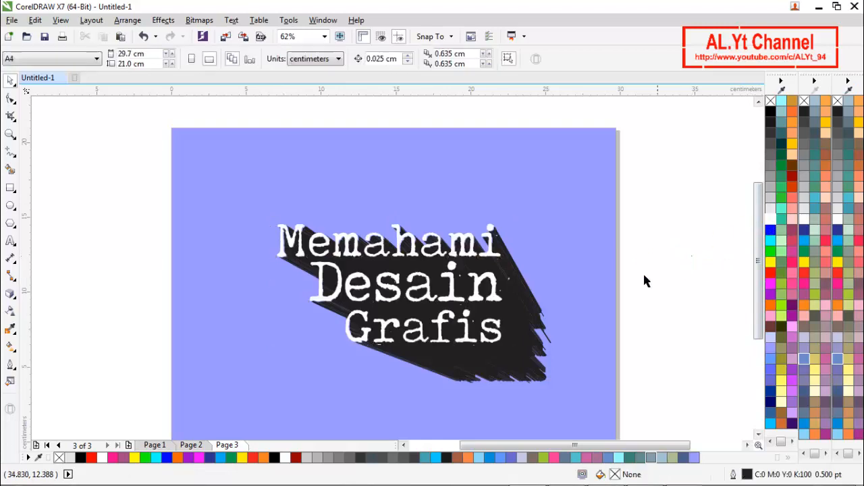
Step: Try magenta and hot pink fills on the extrusion group behind the text, and recolour it cyan (C:100 M:0 Y:0 K:0)
{"action": "left_click", "coordinate": [526, 327]}
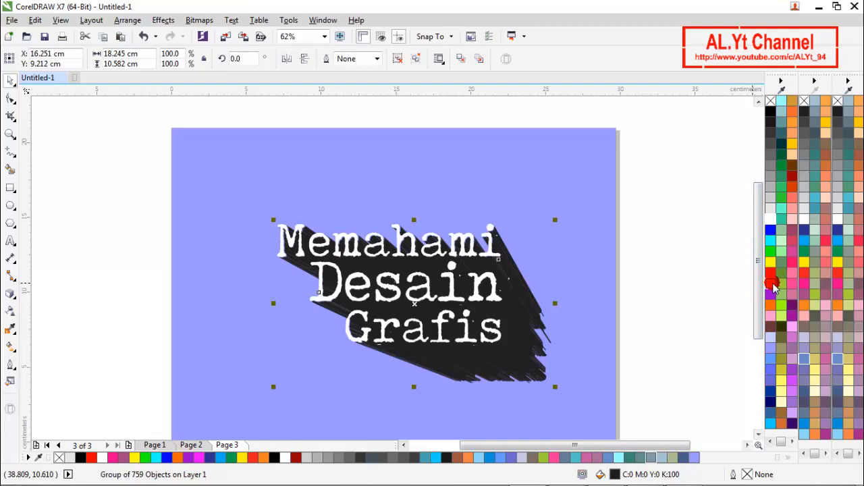
{"action": "left_click", "coordinate": [772, 284]}
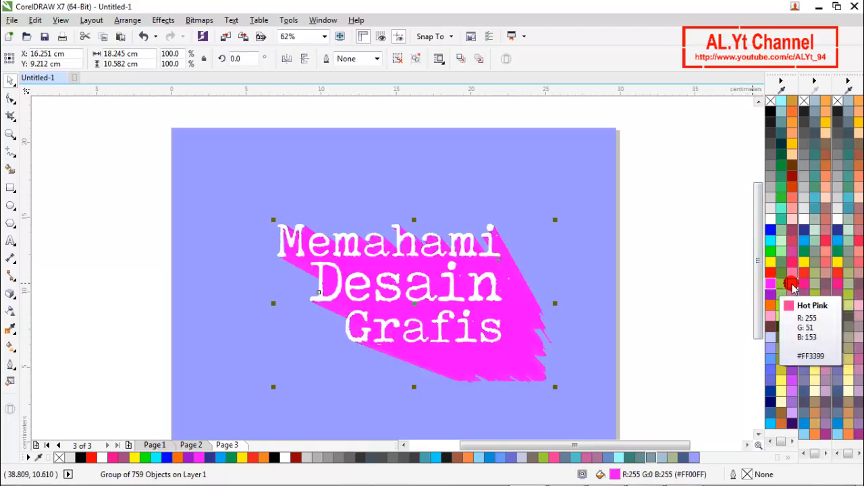
{"action": "left_click", "coordinate": [793, 285]}
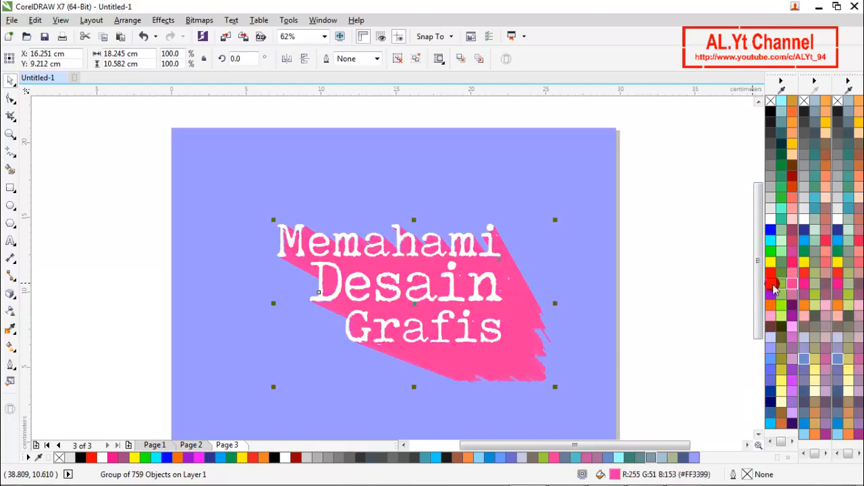
{"action": "left_click", "coordinate": [803, 240]}
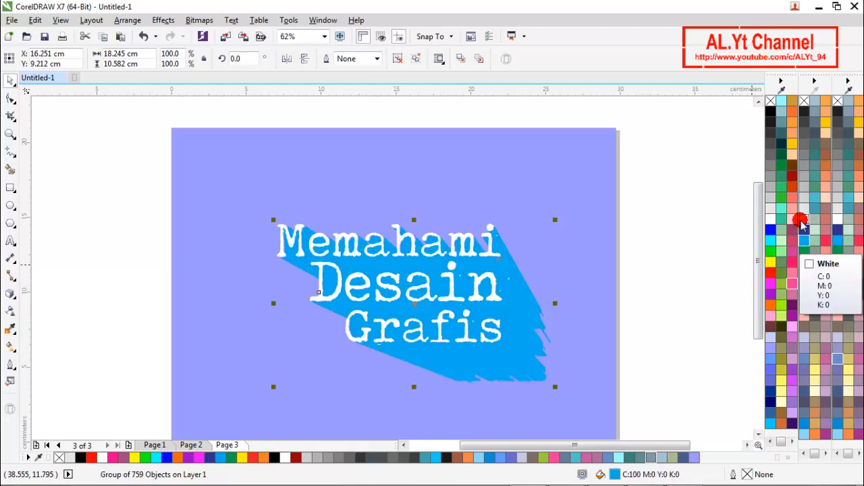
Step: Try several fills on the extrusion group behind the text, including C:0 M:60 Y:80 K:20, C:0 M:40 Y:20 K:0, C:60 M:40 Y:0 K:0, #00CCFF and Desert Blue (#336699)
{"action": "left_click", "coordinate": [800, 198]}
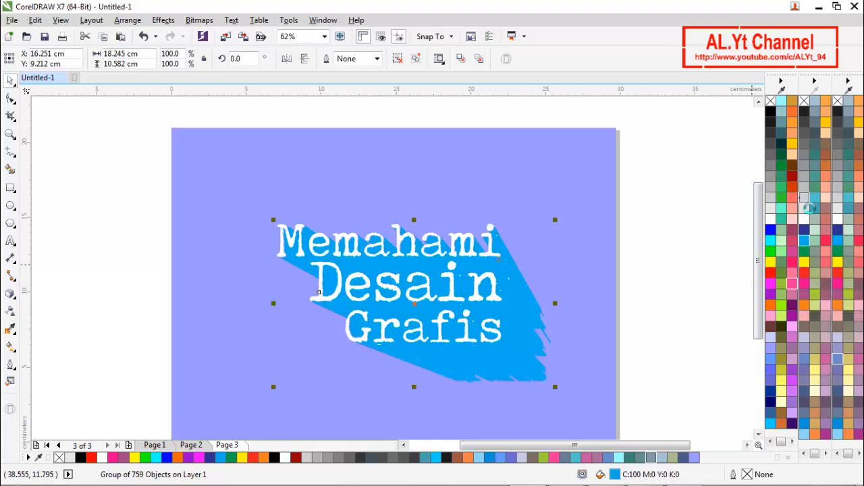
{"action": "left_click", "coordinate": [825, 166]}
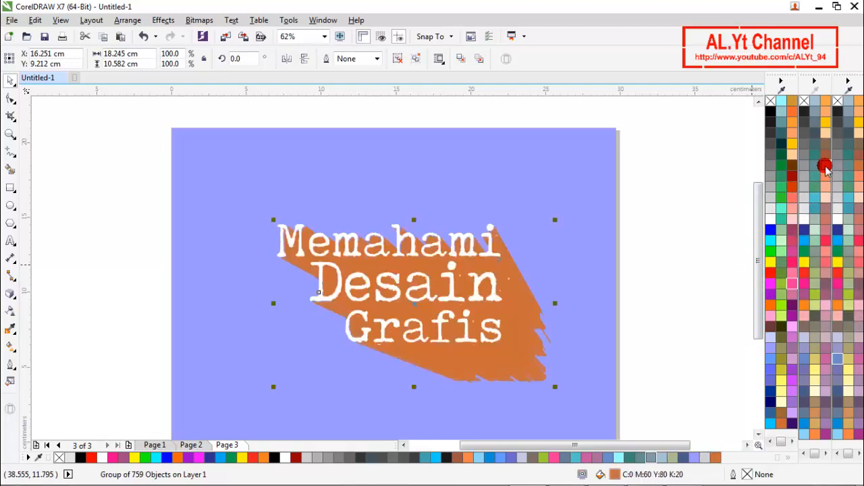
{"action": "left_click", "coordinate": [837, 316]}
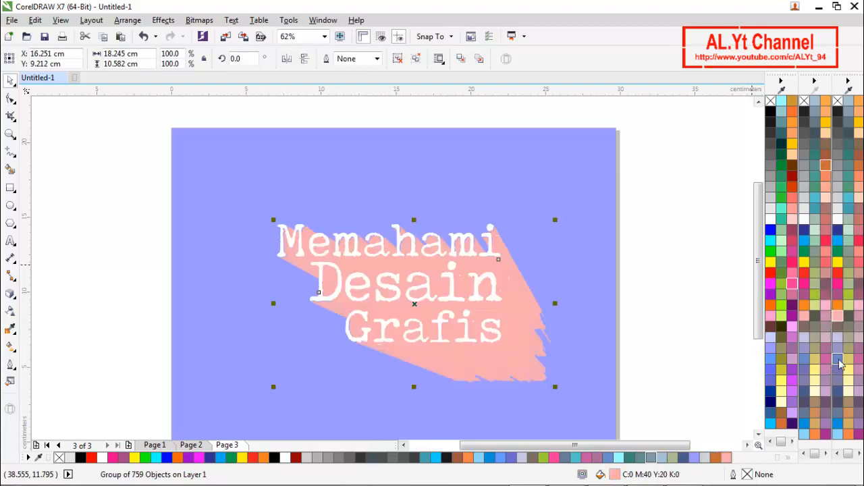
{"action": "left_click", "coordinate": [839, 360]}
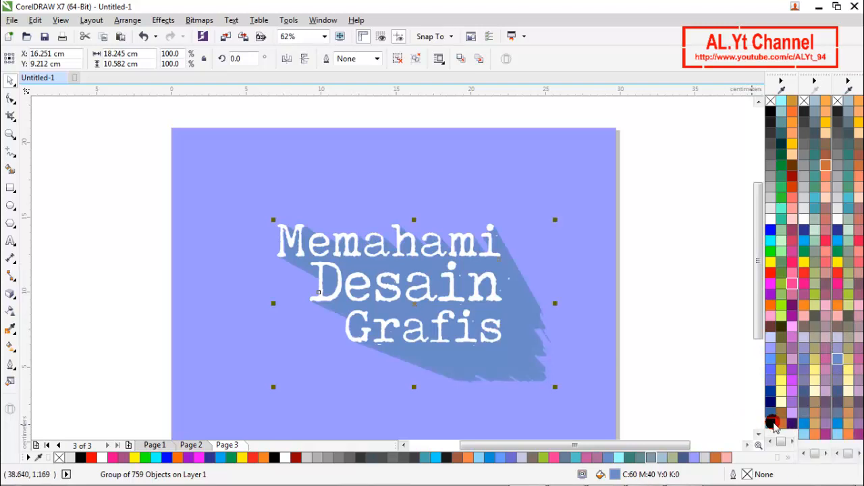
{"action": "left_click", "coordinate": [771, 421]}
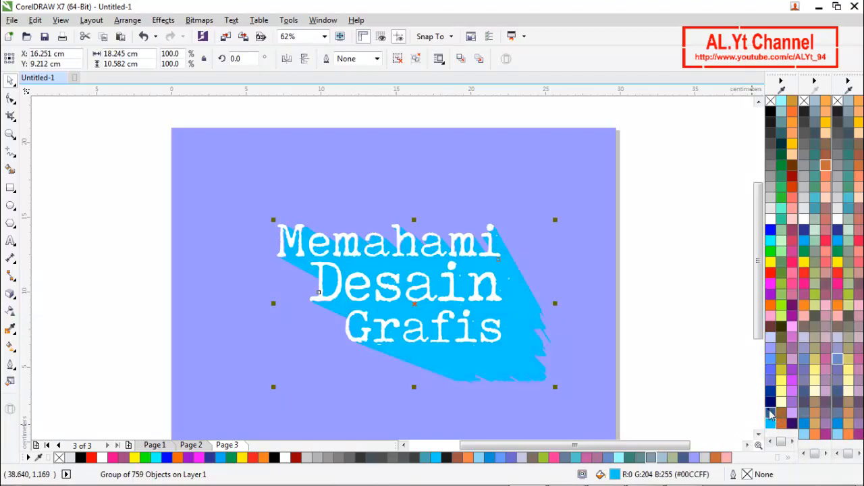
{"action": "left_click", "coordinate": [769, 411]}
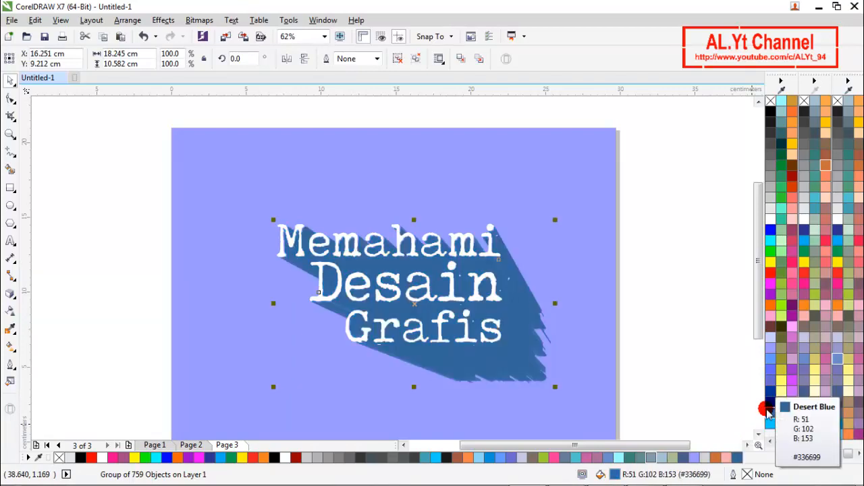
Step: Fill the extrusion group behind the text with black (#000000) and deselect it, leaving the document defaults untouched
{"action": "left_click", "coordinate": [771, 113]}
{"action": "left_click", "coordinate": [590, 241]}
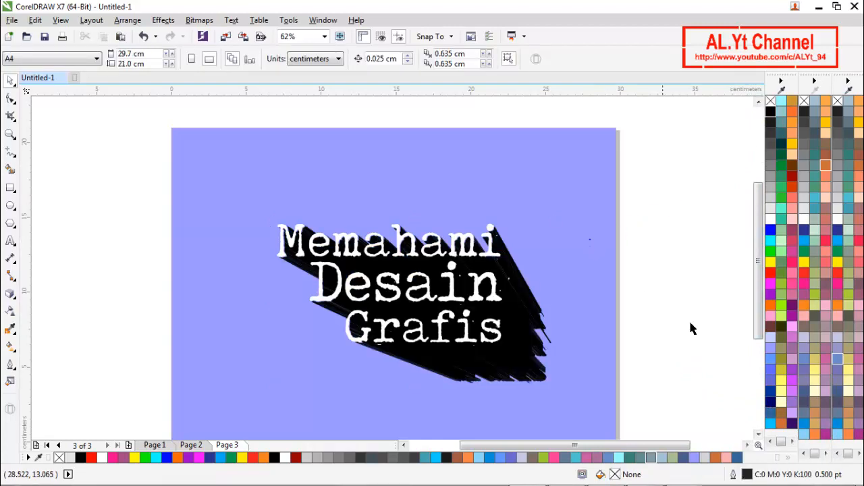
{"action": "left_click", "coordinate": [770, 416]}
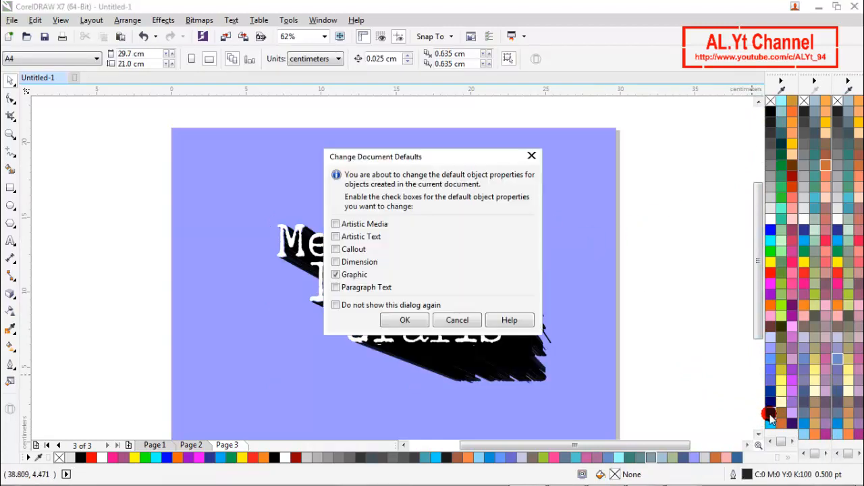
{"action": "left_click", "coordinate": [532, 153]}
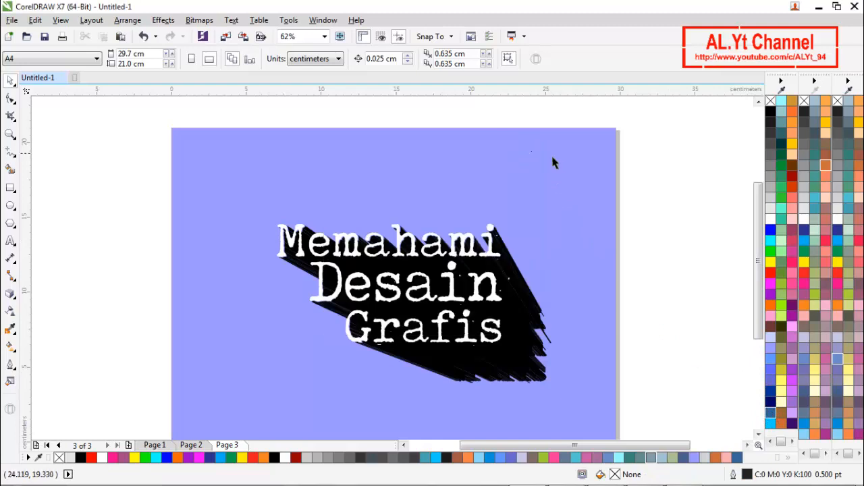
Step: Try #336699, #00CCFF and #6666CC fills on the background rectangle, and settle on light blue #6699FF
{"action": "right_click", "coordinate": [553, 156]}
{"action": "left_click", "coordinate": [560, 164]}
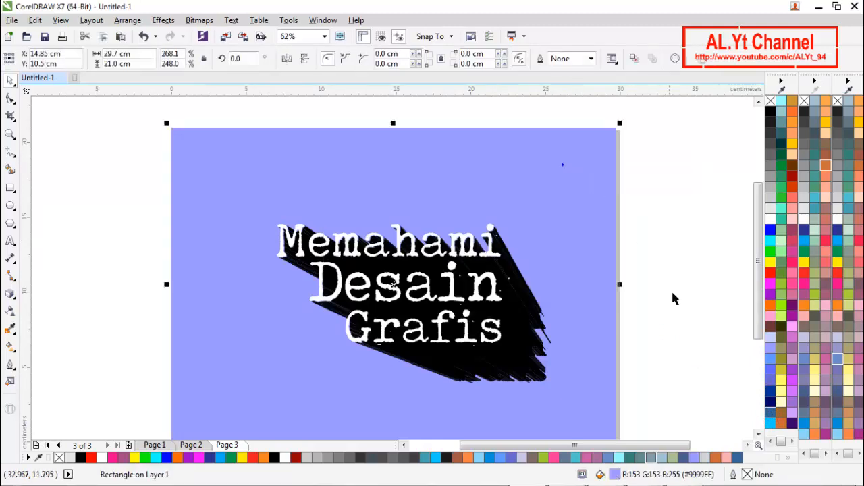
{"action": "left_click", "coordinate": [770, 413]}
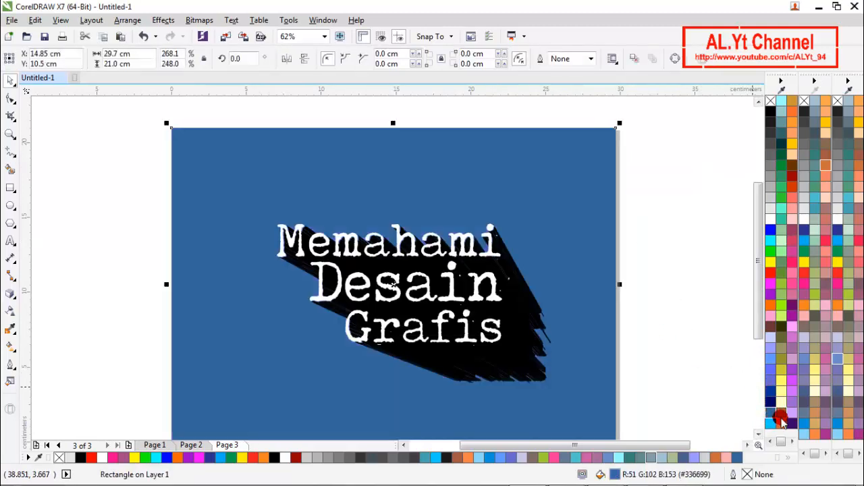
{"action": "left_click", "coordinate": [772, 425]}
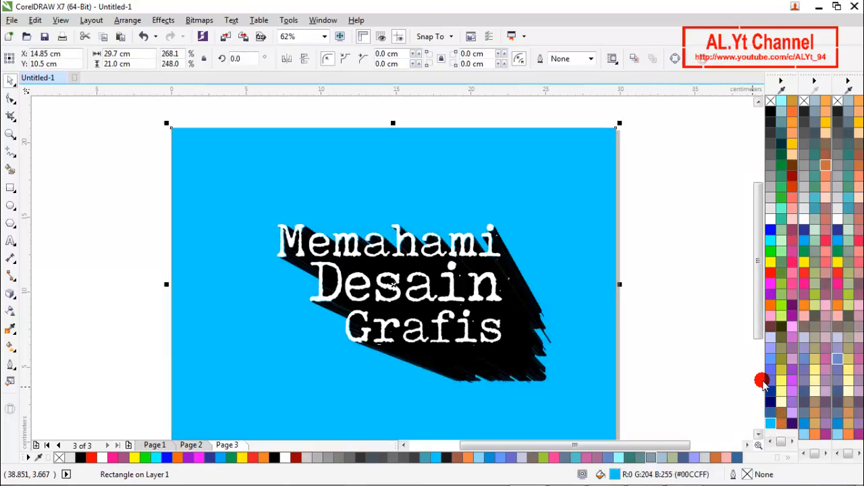
{"action": "left_click", "coordinate": [770, 384]}
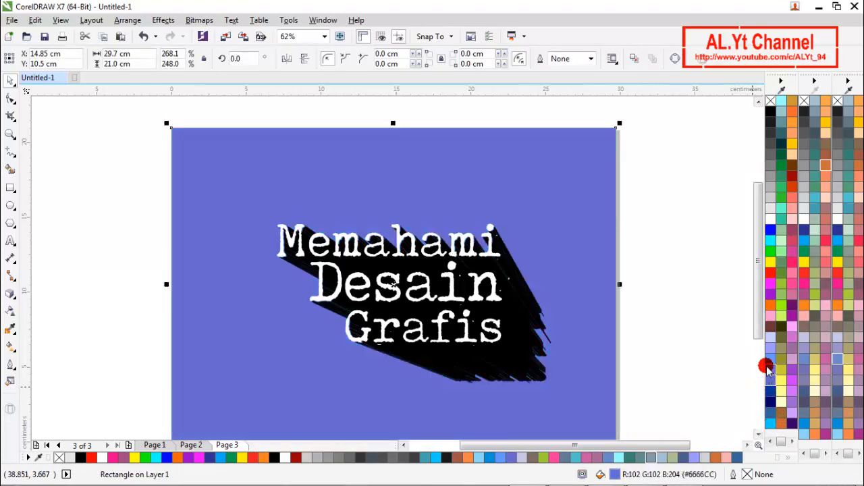
{"action": "left_click", "coordinate": [767, 358]}
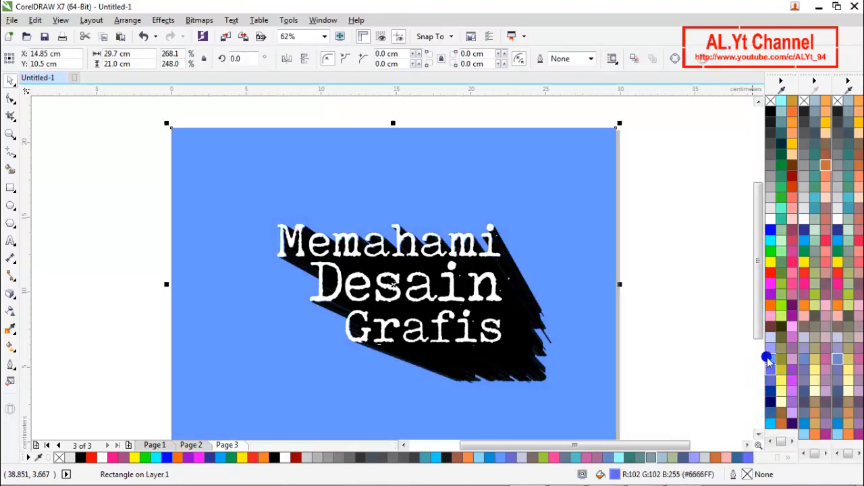
{"action": "left_click", "coordinate": [675, 374]}
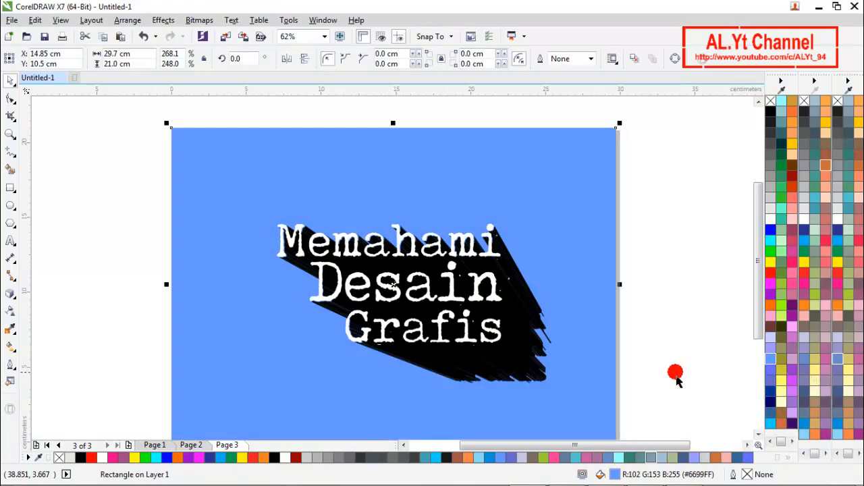
Step: Try to apply a transparency to the black extrusion group while it is still made of separate objects
{"action": "left_click", "coordinate": [524, 372]}
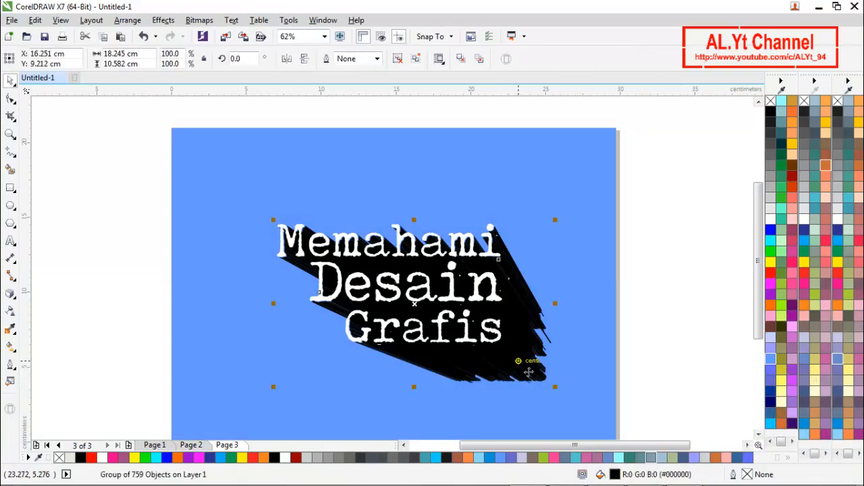
{"action": "left_click", "coordinate": [11, 312]}
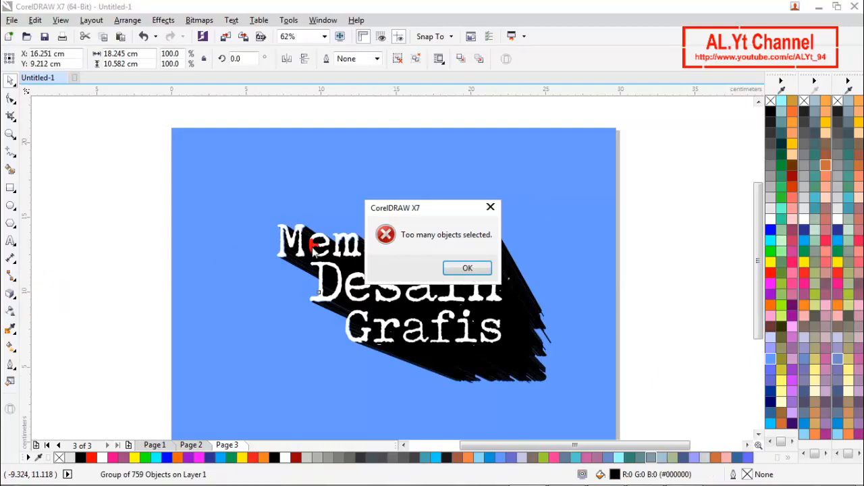
{"action": "left_click", "coordinate": [487, 208]}
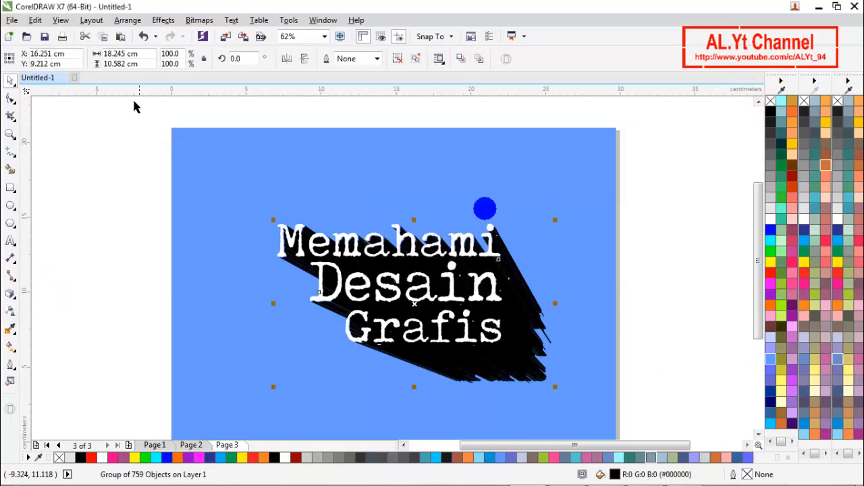
{"action": "left_click", "coordinate": [54, 96]}
Step: Ungroup the black extrusion behind the text and weld all its pieces into a single curve
{"action": "left_click", "coordinate": [534, 374]}
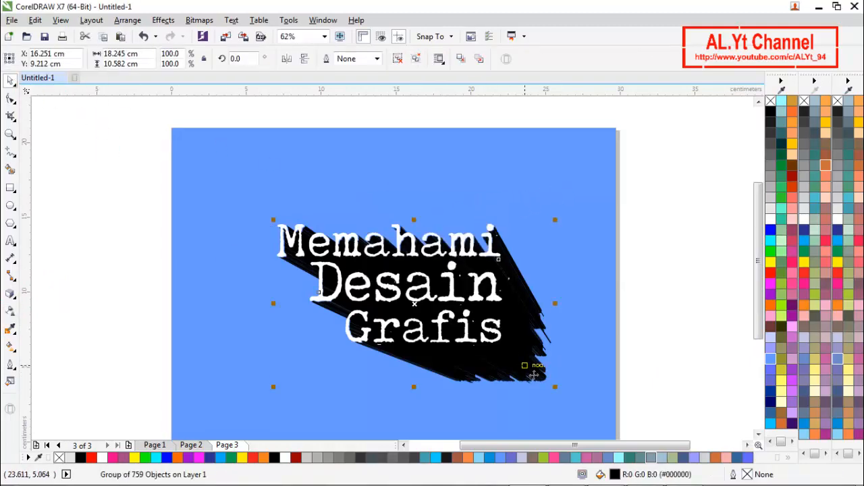
{"action": "left_click", "coordinate": [397, 59]}
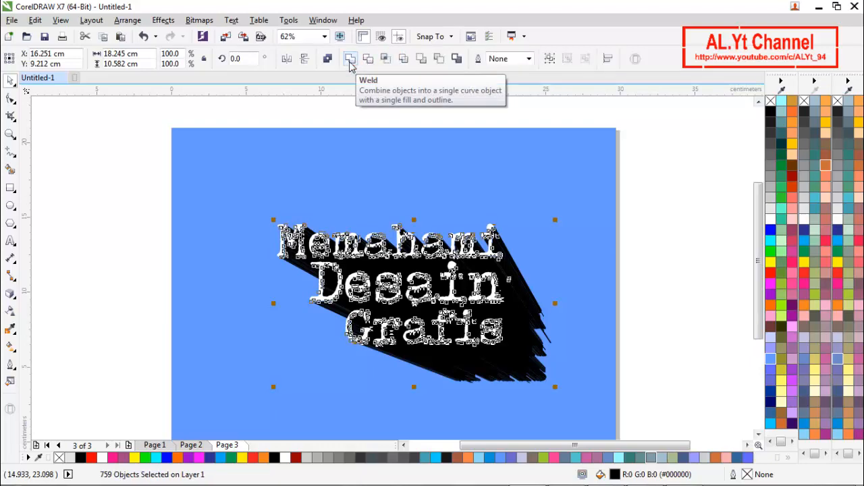
{"action": "left_click", "coordinate": [349, 59]}
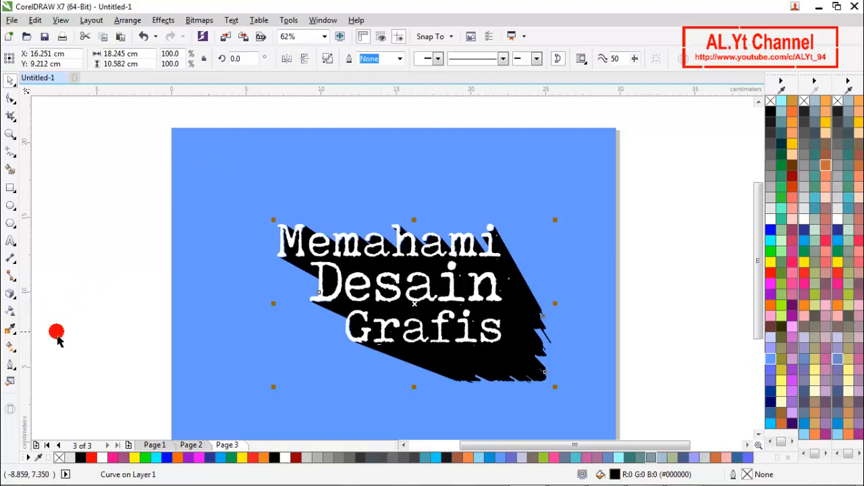
Step: Apply a uniform transparency to the welded black extrusion and set its amount to 50
{"action": "left_click", "coordinate": [9, 312]}
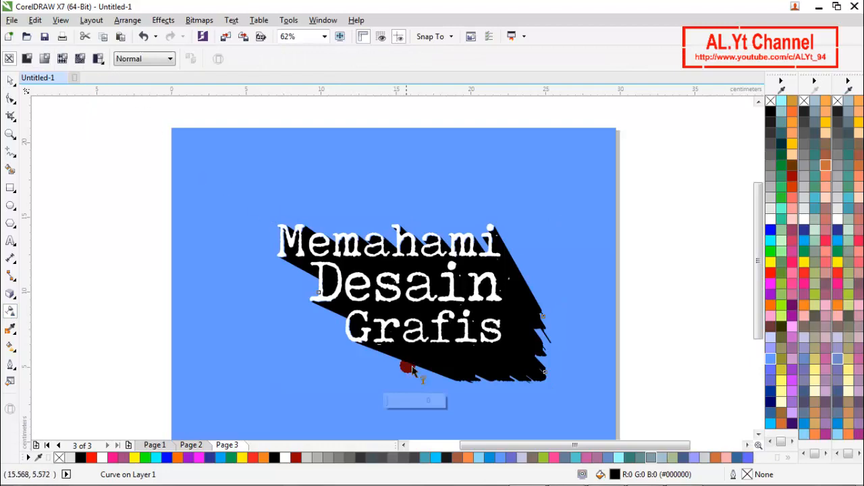
{"action": "left_click", "coordinate": [401, 401]}
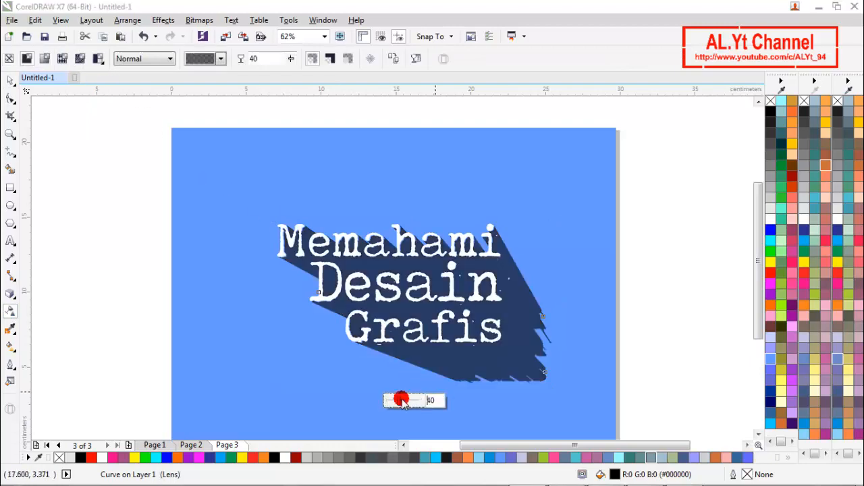
{"action": "left_click", "coordinate": [401, 400]}
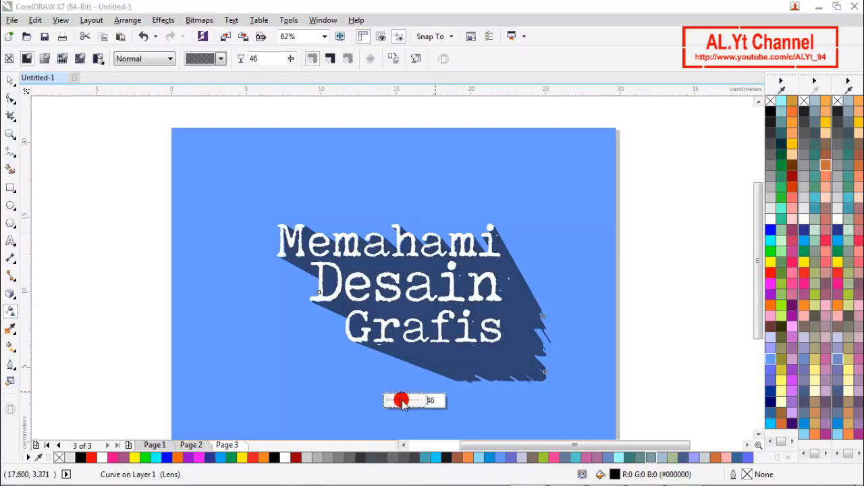
{"action": "left_click", "coordinate": [403, 400]}
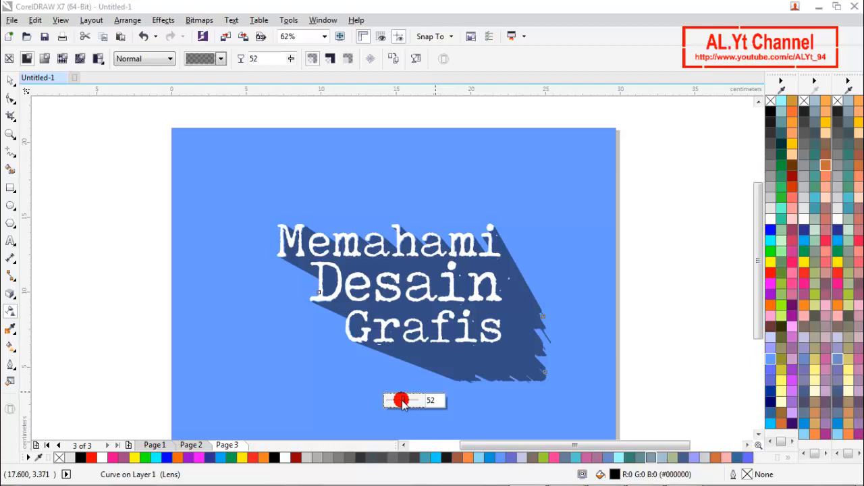
{"action": "left_click", "coordinate": [401, 400]}
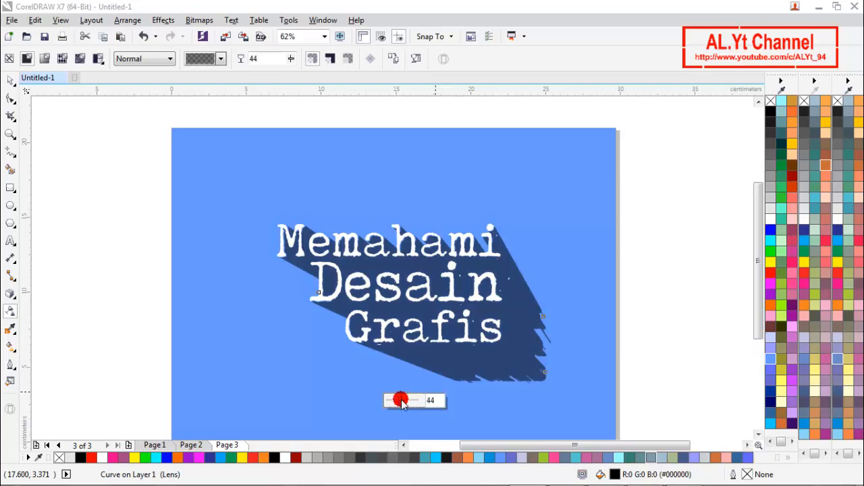
{"action": "left_click", "coordinate": [429, 400]}
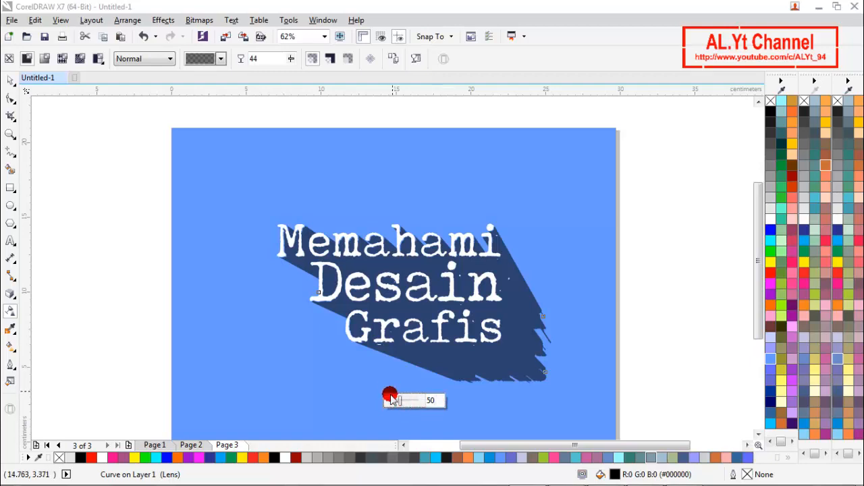
{"action": "left_click", "coordinate": [434, 359]}
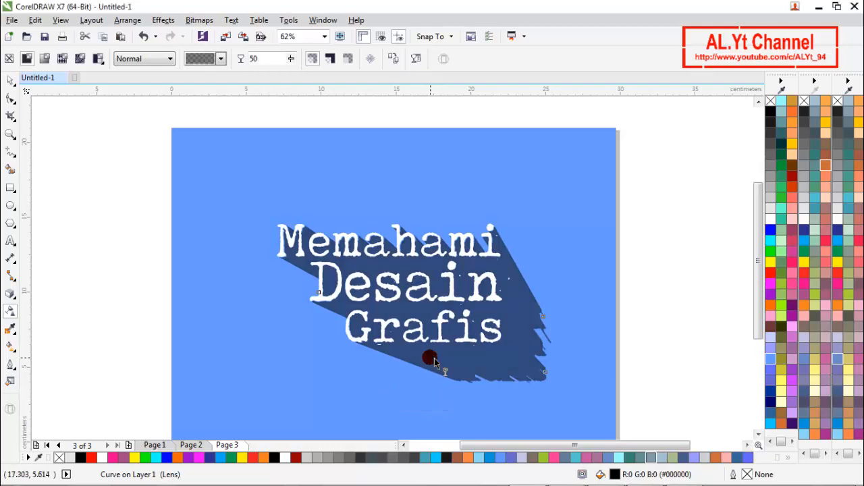
Step: Try moving the background rectangle down and away from the text, and undo the move
{"action": "left_click", "coordinate": [10, 79]}
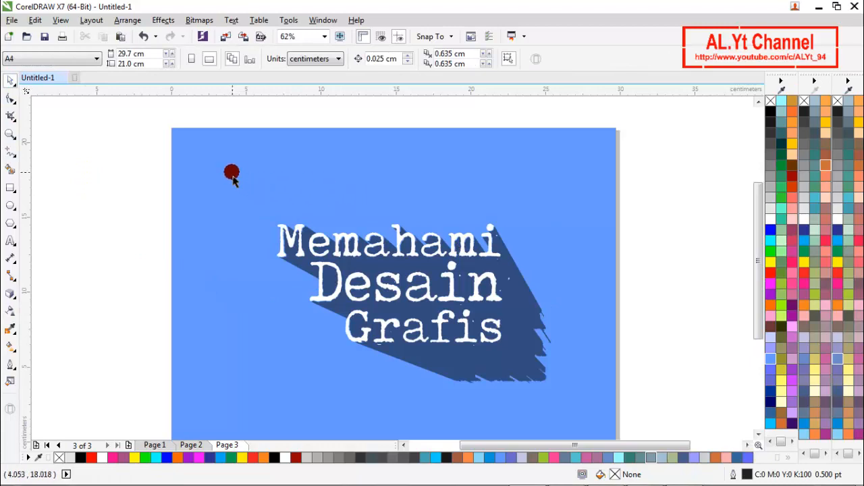
{"action": "left_click", "coordinate": [231, 172]}
{"action": "left_click_drag", "start_coordinate": [490, 370], "coordinate": [486, 365]}
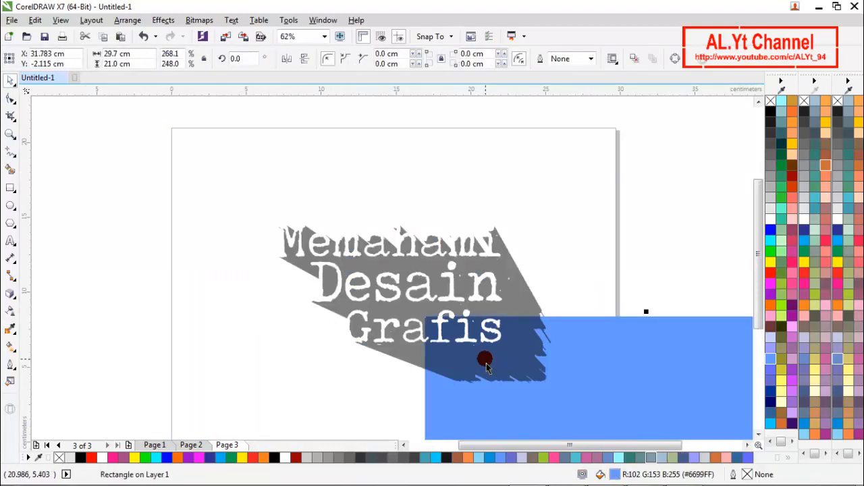
{"action": "key", "text": "ctrl+z"}
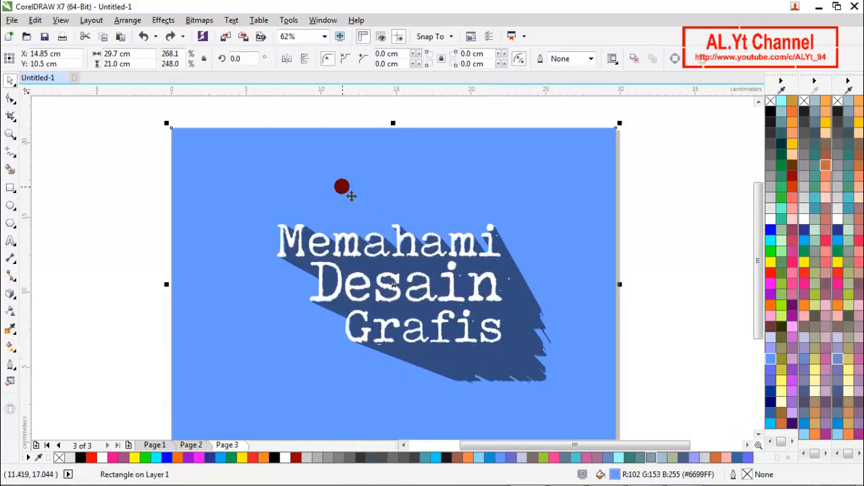
Step: Lock the light blue background rectangle in place and deselect it
{"action": "right_click", "coordinate": [335, 162]}
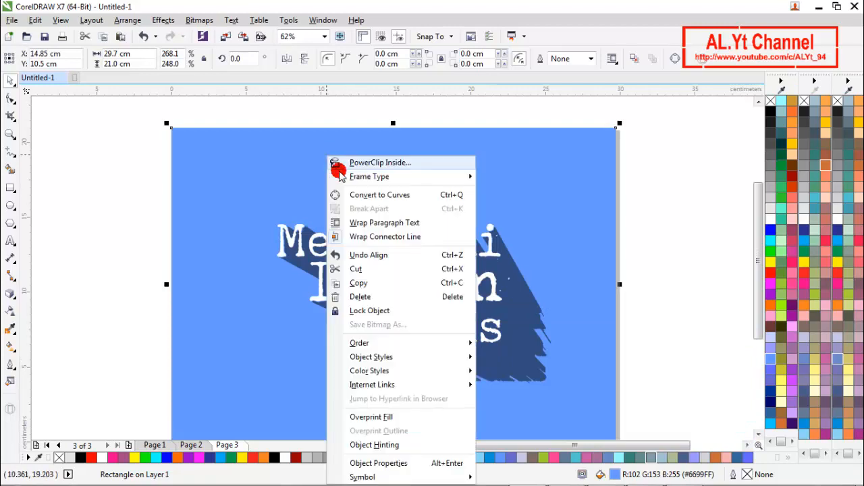
{"action": "left_click", "coordinate": [382, 311]}
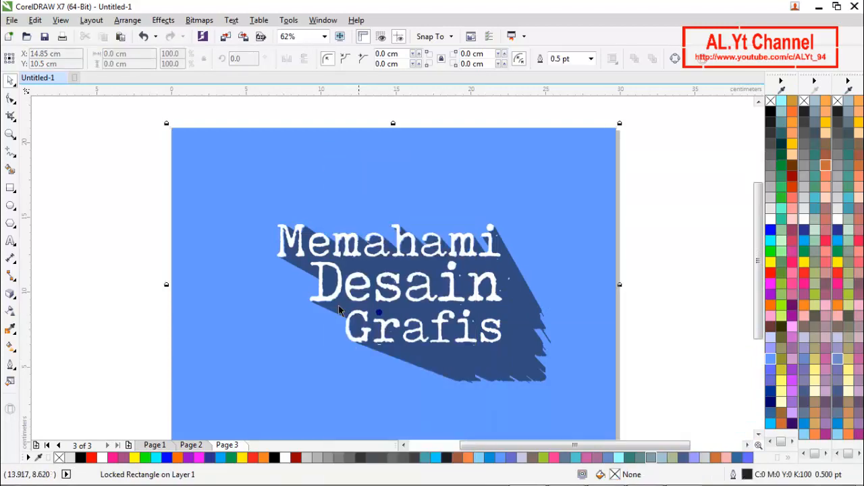
{"action": "left_click", "coordinate": [261, 289]}
Step: Group the white "Memahami Desain Grafis" text together with its transparent shadow
{"action": "left_click_drag", "start_coordinate": [249, 192], "coordinate": [579, 405]}
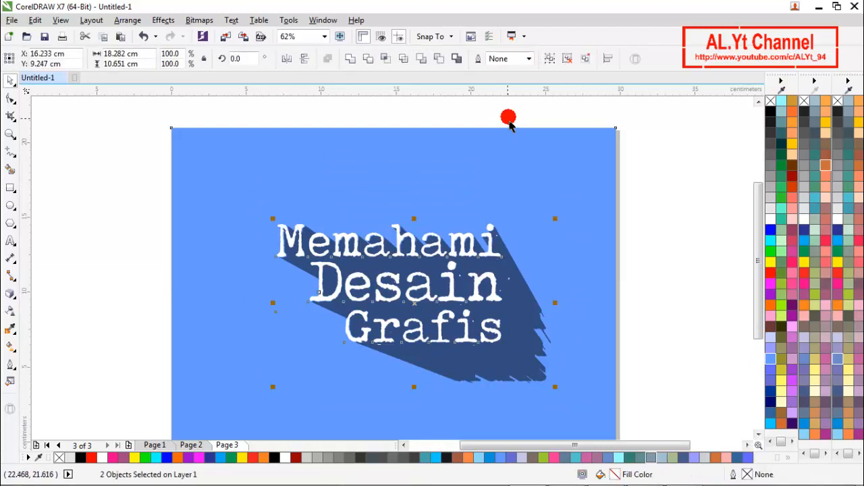
{"action": "left_click", "coordinate": [549, 58]}
{"action": "left_click", "coordinate": [469, 208]}
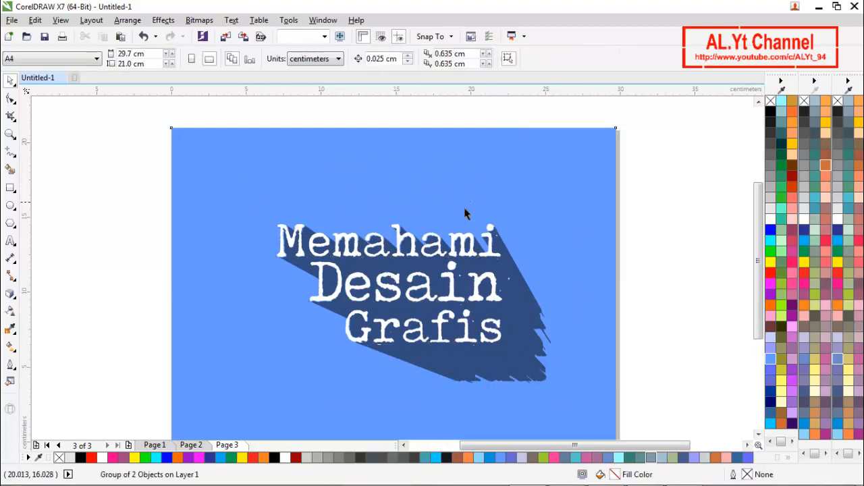
Step: Enlarge the grouped "Memahami Desain Grafis" text and shadow proportionally to about 27.1 by 15.8 cm
{"action": "scroll", "coordinate": [396, 235], "scroll_direction": "down", "scroll_amount": 2}
{"action": "key", "text": "z"}
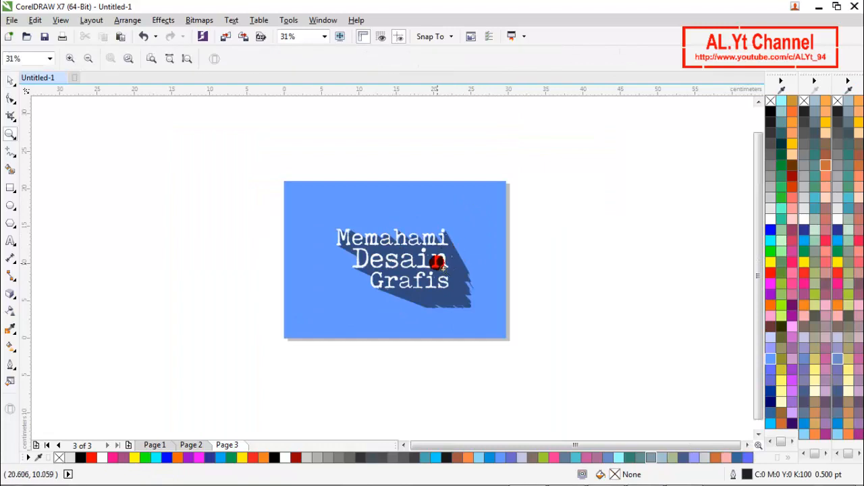
{"action": "left_click", "coordinate": [185, 60]}
{"action": "key", "text": "space"}
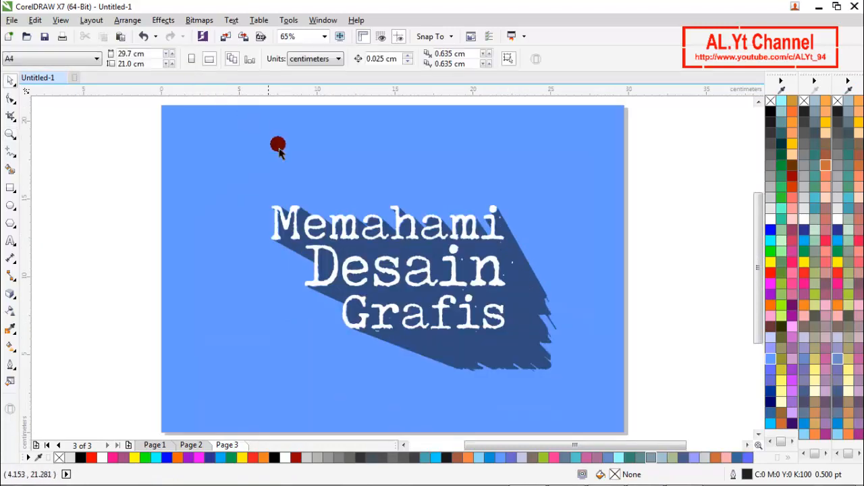
{"action": "left_click_drag", "start_coordinate": [271, 137], "coordinate": [637, 420]}
{"action": "scroll", "coordinate": [432, 280], "scroll_direction": "down", "scroll_amount": 1}
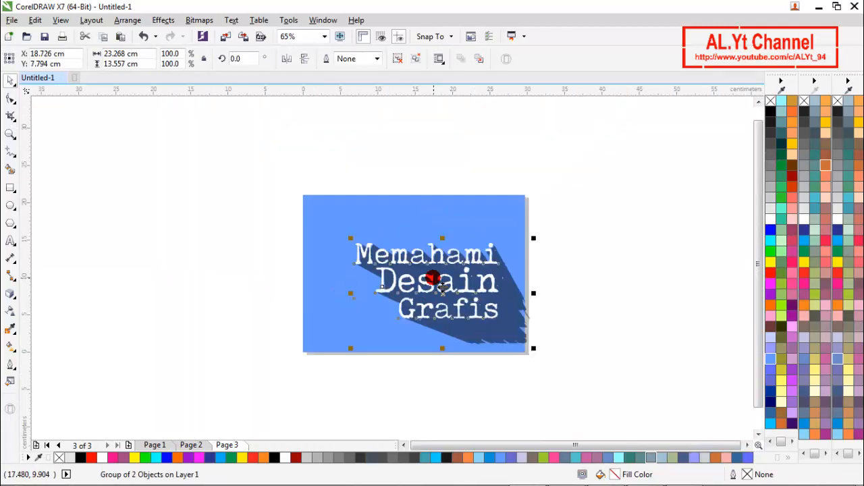
{"action": "scroll", "coordinate": [439, 358], "scroll_direction": "up", "scroll_amount": 1}
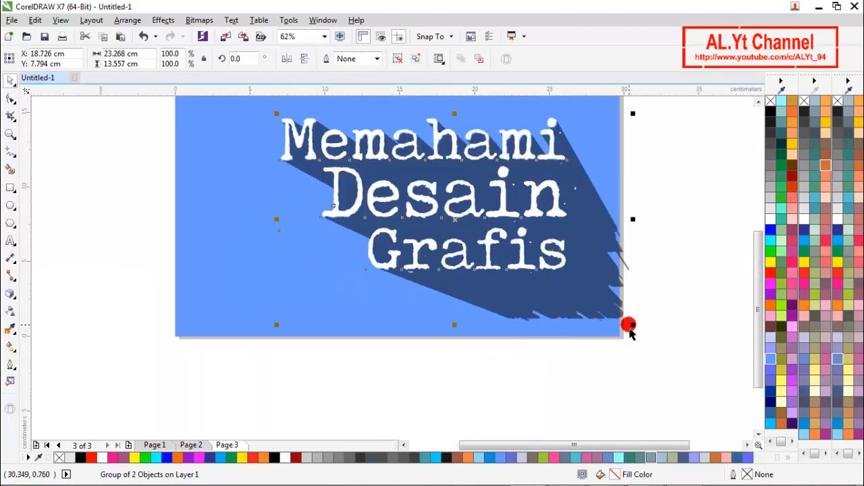
{"action": "left_click_drag", "start_coordinate": [627, 328], "coordinate": [685, 361]}
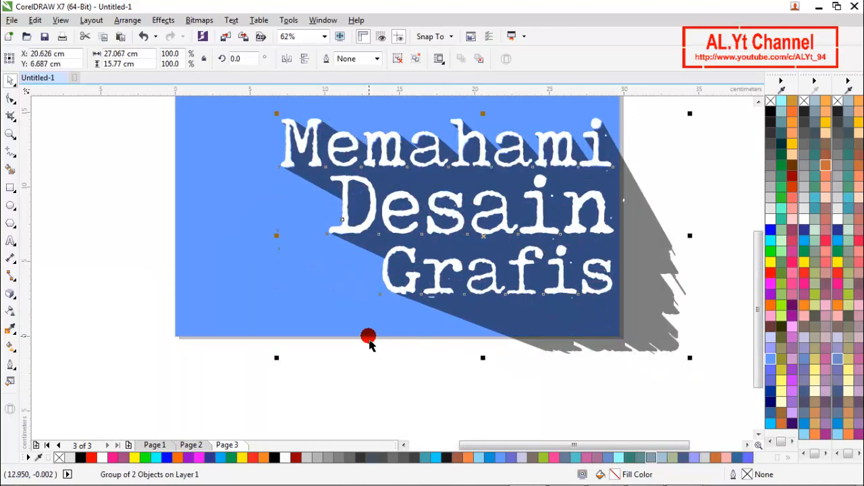
Step: Move the enlarged text group left and up, placing its centre at about X 18.9, Y 7.8 cm
{"action": "scroll", "coordinate": [468, 285], "scroll_direction": "down", "scroll_amount": 1}
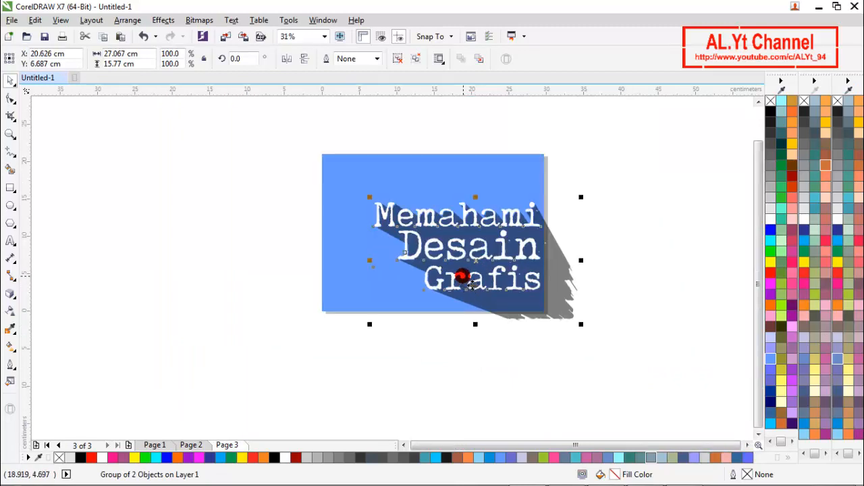
{"action": "left_click_drag", "start_coordinate": [472, 285], "coordinate": [448, 274]}
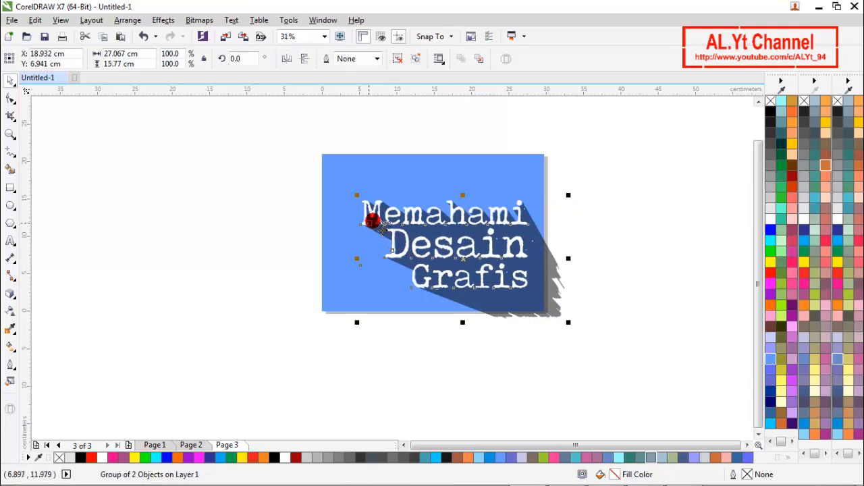
{"action": "left_click_drag", "start_coordinate": [372, 217], "coordinate": [358, 215]}
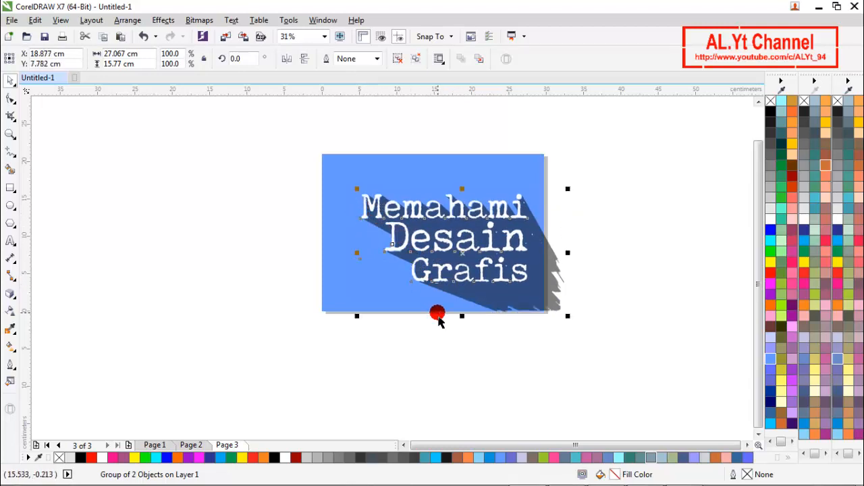
Step: Scale the text group to about 32.2 by 18.7 cm and reposition it at about X 17.0, Y 10.2 cm
{"action": "mouse_move", "coordinate": [567, 327]}
{"action": "left_mouse_down"}
{"action": "mouse_move", "coordinate": [623, 363]}
{"action": "mouse_move", "coordinate": [565, 320]}
{"action": "mouse_move", "coordinate": [568, 331]}
{"action": "left_mouse_up"}
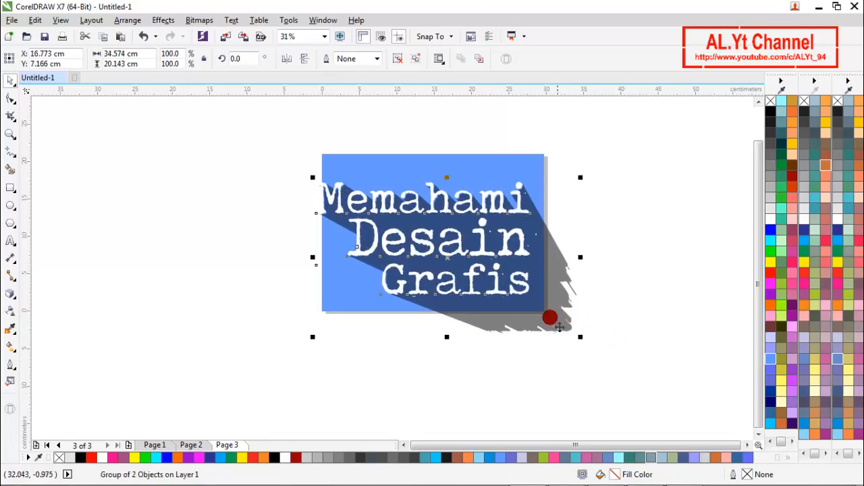
{"action": "left_click_drag", "start_coordinate": [313, 177], "coordinate": [330, 187]}
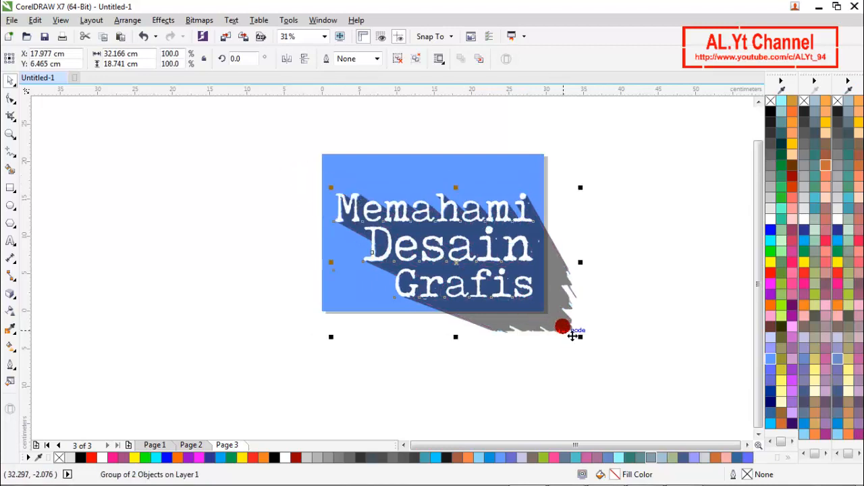
{"action": "left_click_drag", "start_coordinate": [573, 336], "coordinate": [557, 316]}
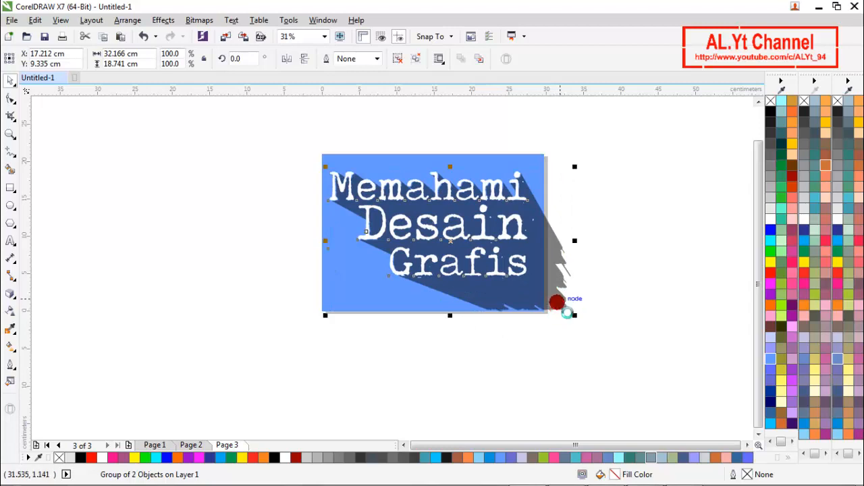
{"action": "left_click_drag", "start_coordinate": [565, 312], "coordinate": [559, 304]}
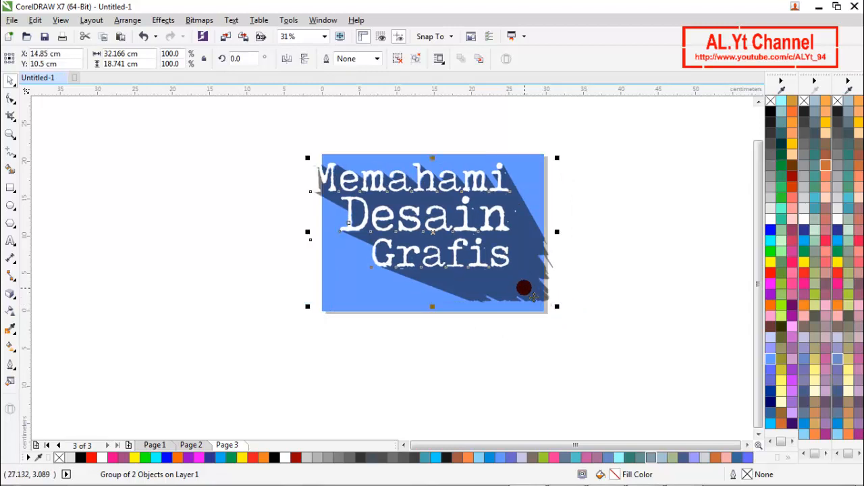
{"action": "left_click_drag", "start_coordinate": [533, 297], "coordinate": [549, 309]}
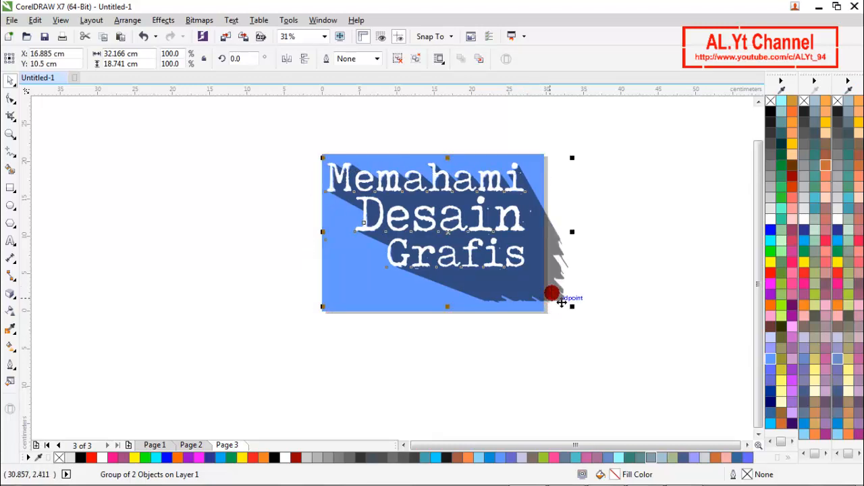
{"action": "left_click_drag", "start_coordinate": [560, 302], "coordinate": [560, 309]}
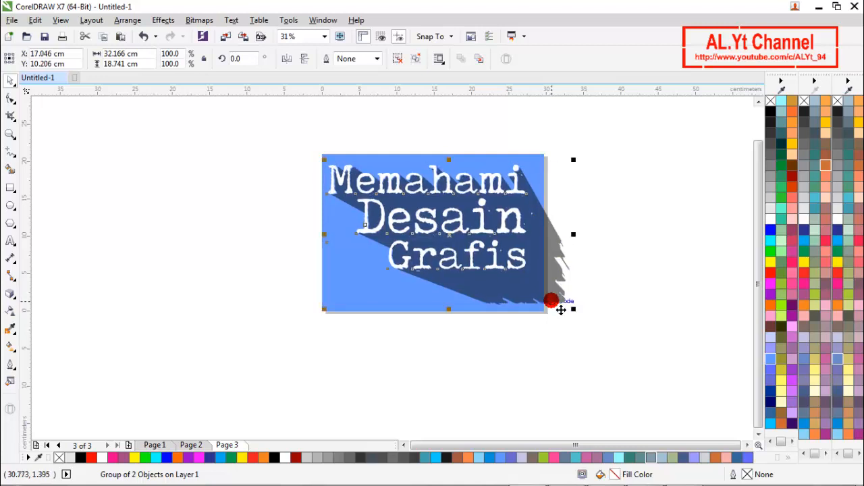
Step: Nudge the text group down in small increments until its centre is at about Y 8.05 cm
{"action": "key", "text": "Down"}
{"action": "key", "text": "Down"}
{"action": "key", "text": "Down"}
{"action": "key", "text": "Down"}
{"action": "key", "text": "Down"}
{"action": "key", "text": "Down"}
{"action": "key", "text": "Down"}
{"action": "key", "text": "Down"}
{"action": "key", "text": "Down"}
{"action": "key", "text": "Down"}
{"action": "key", "text": "Down"}
{"action": "key", "text": "Down"}
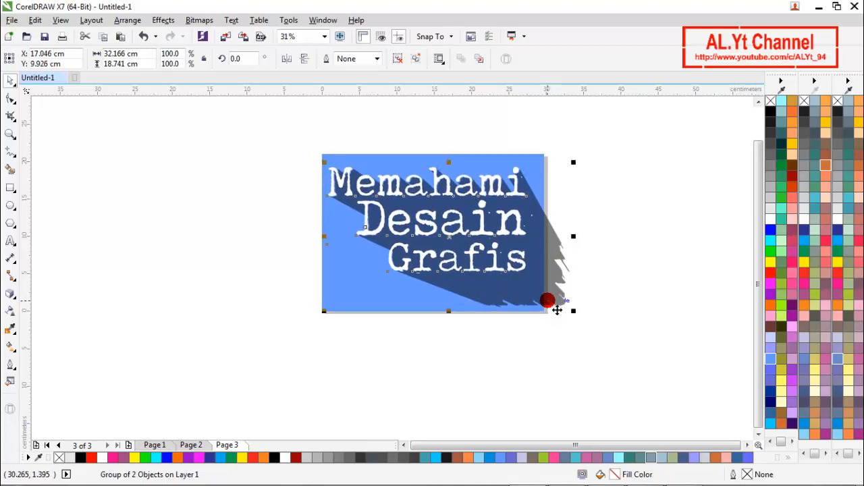
{"action": "key", "text": "Down"}
{"action": "key", "text": "Down"}
{"action": "key", "text": "Down"}
{"action": "key", "text": "Down"}
{"action": "key", "text": "Down"}
{"action": "key", "text": "Down"}
{"action": "key", "text": "Down"}
{"action": "key", "text": "Down"}
{"action": "key", "text": "Down"}
{"action": "key", "text": "Down"}
{"action": "key", "text": "Down"}
{"action": "key", "text": "Down"}
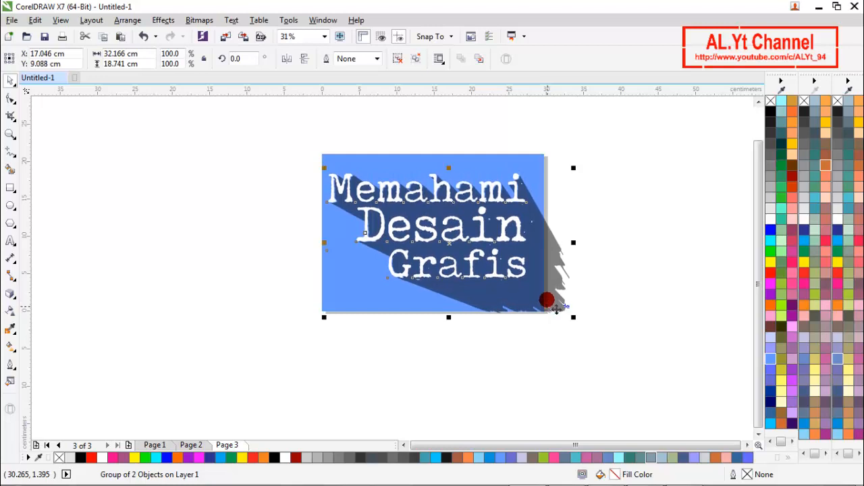
{"action": "key", "text": "Down"}
{"action": "key", "text": "Down"}
{"action": "key", "text": "Down"}
{"action": "key", "text": "Down"}
{"action": "key", "text": "Down"}
{"action": "key", "text": "Down"}
{"action": "key", "text": "Down"}
{"action": "key", "text": "Down"}
{"action": "key", "text": "Down"}
{"action": "key", "text": "Down"}
{"action": "key", "text": "Down"}
{"action": "key", "text": "Down"}
{"action": "key", "text": "Down"}
{"action": "key", "text": "Down"}
{"action": "key", "text": "Down"}
{"action": "key", "text": "Down"}
{"action": "key", "text": "Down"}
{"action": "key", "text": "Down"}
{"action": "key", "text": "Down"}
{"action": "key", "text": "Down"}
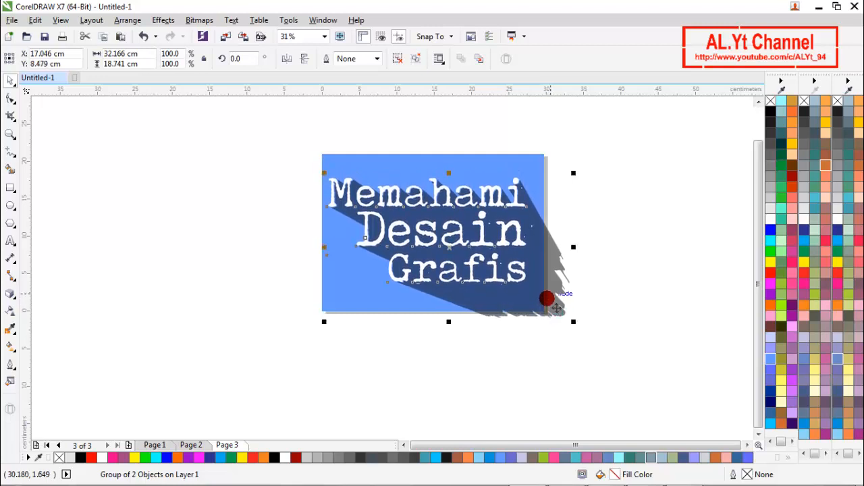
{"action": "key", "text": "Down"}
{"action": "key", "text": "Down"}
{"action": "key", "text": "Down"}
{"action": "key", "text": "Down"}
{"action": "key", "text": "Down"}
{"action": "key", "text": "Down"}
{"action": "key", "text": "Down"}
{"action": "key", "text": "Down"}
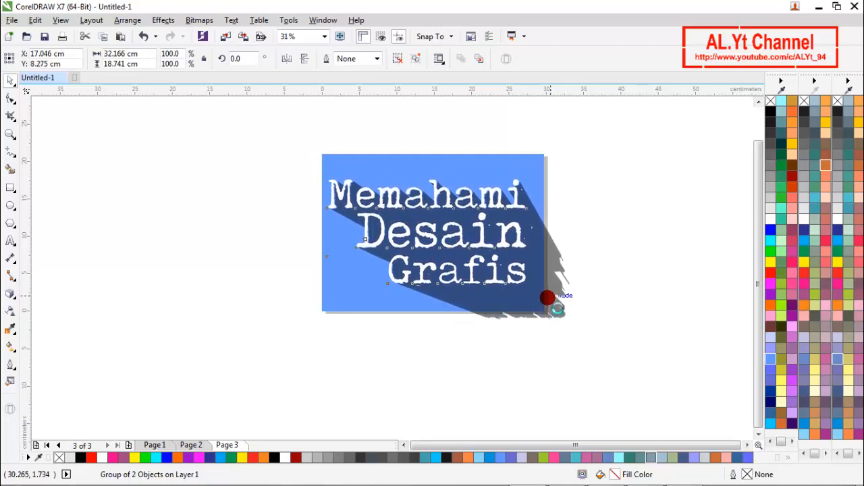
{"action": "key", "text": "Down"}
{"action": "key", "text": "Down"}
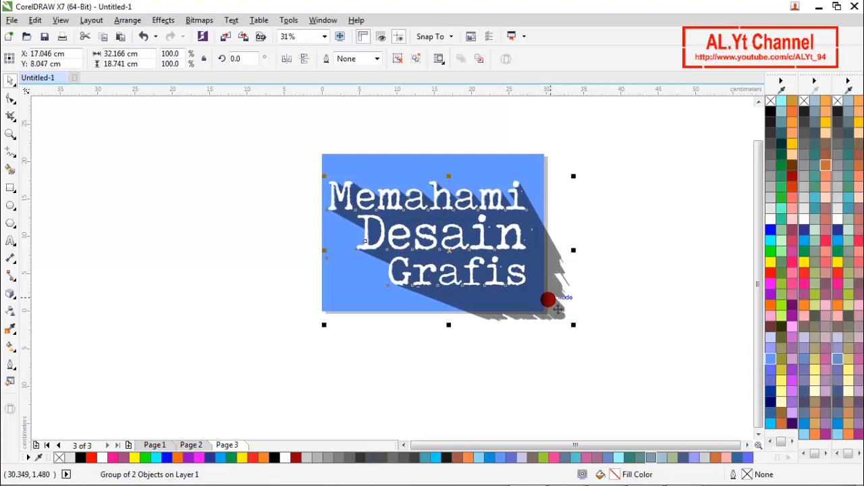
Step: Nudge the text group slightly right to about X 17.17 cm and deselect it
{"action": "key", "text": "Right"}
{"action": "key", "text": "Right"}
{"action": "key", "text": "Right"}
{"action": "key", "text": "Right"}
{"action": "key", "text": "Right"}
{"action": "key", "text": "Right"}
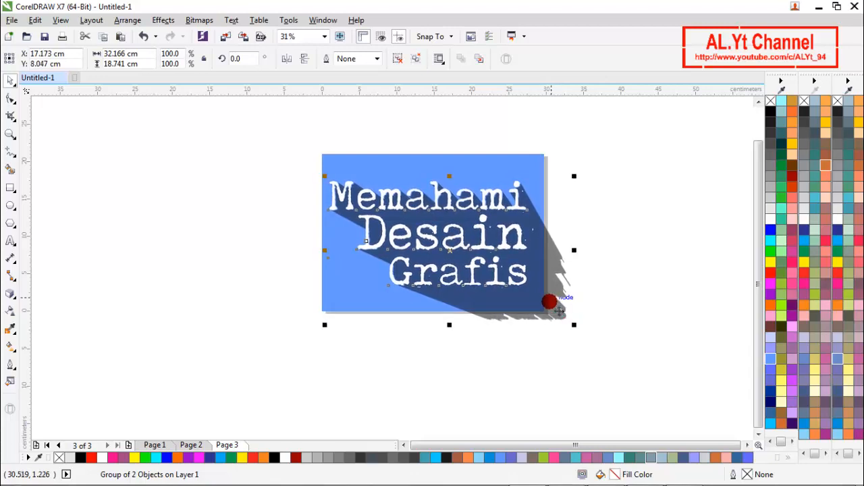
{"action": "left_click", "coordinate": [603, 250]}
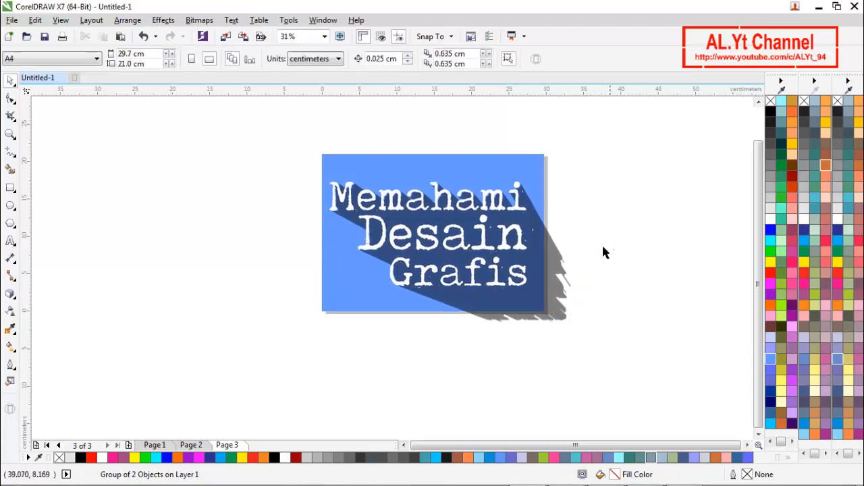
Step: Unlock the background rectangle, try several fill colours, settle on Electric Blue (C60 M60 Y0 K0), and deselect it
{"action": "right_click", "coordinate": [518, 164]}
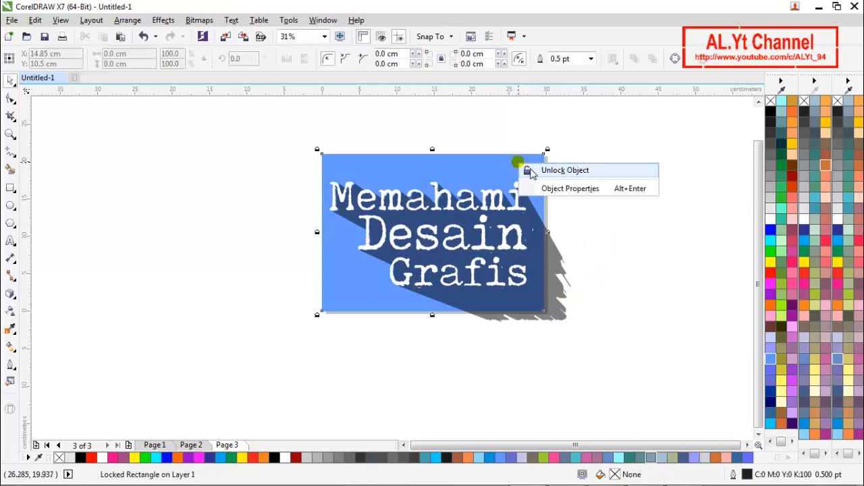
{"action": "left_click", "coordinate": [533, 170]}
{"action": "left_click", "coordinate": [774, 350]}
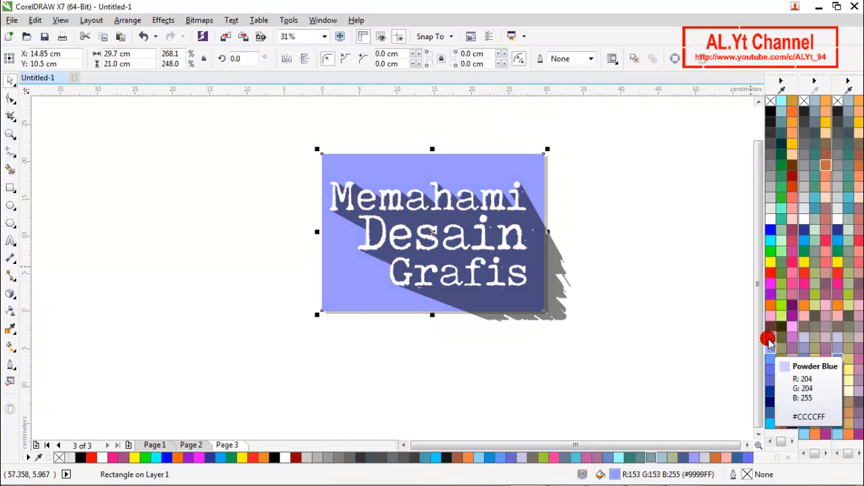
{"action": "left_click", "coordinate": [770, 338]}
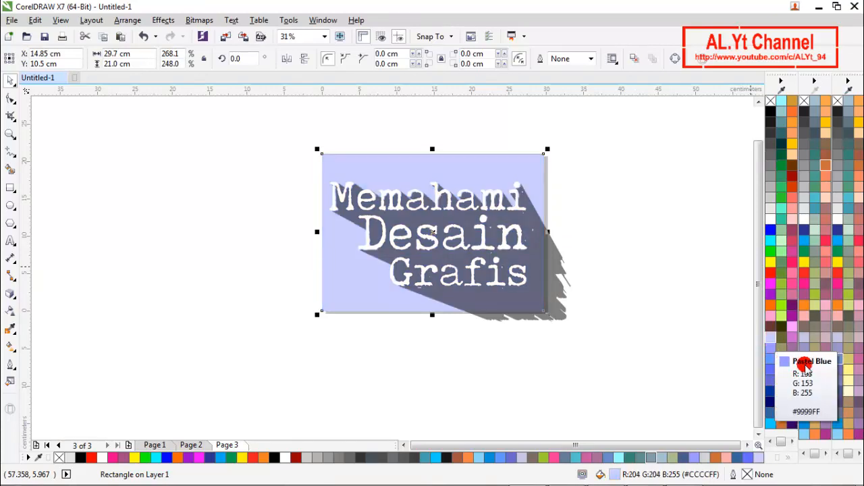
{"action": "left_click", "coordinate": [806, 349]}
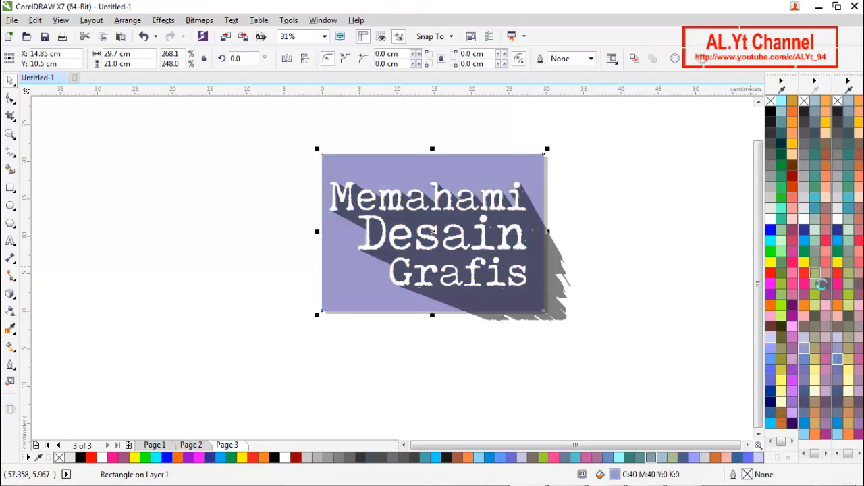
{"action": "left_click", "coordinate": [814, 274]}
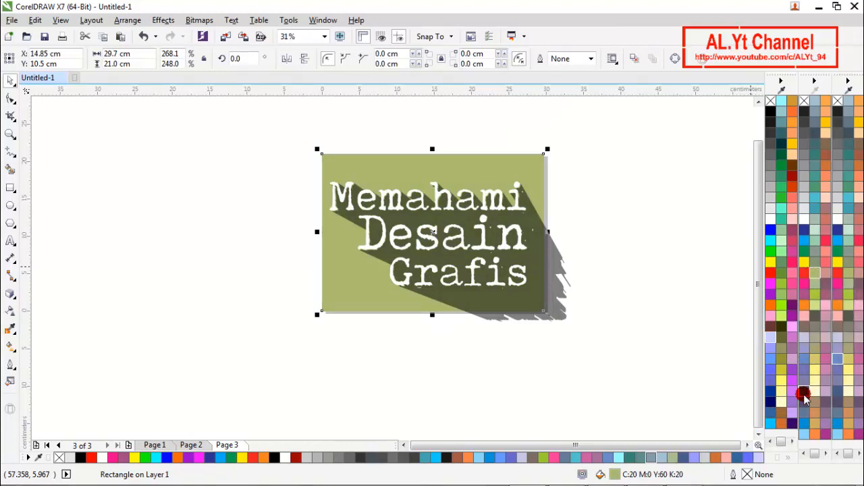
{"action": "left_click", "coordinate": [837, 389]}
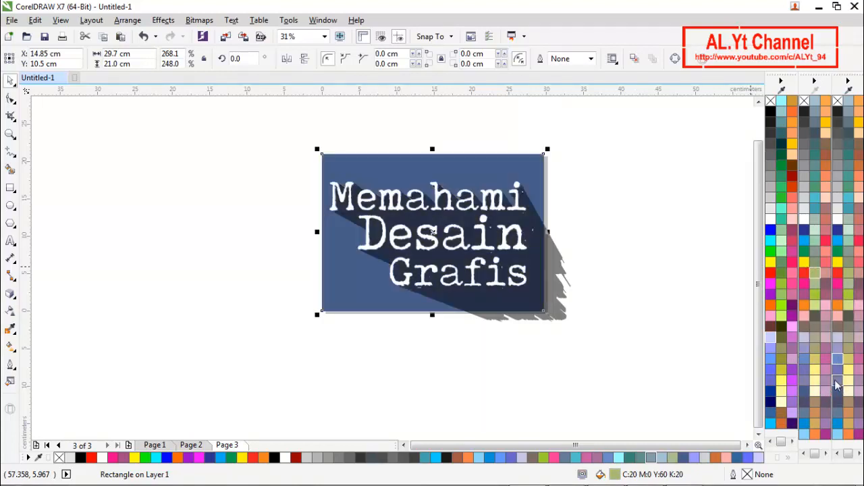
{"action": "left_click", "coordinate": [835, 370]}
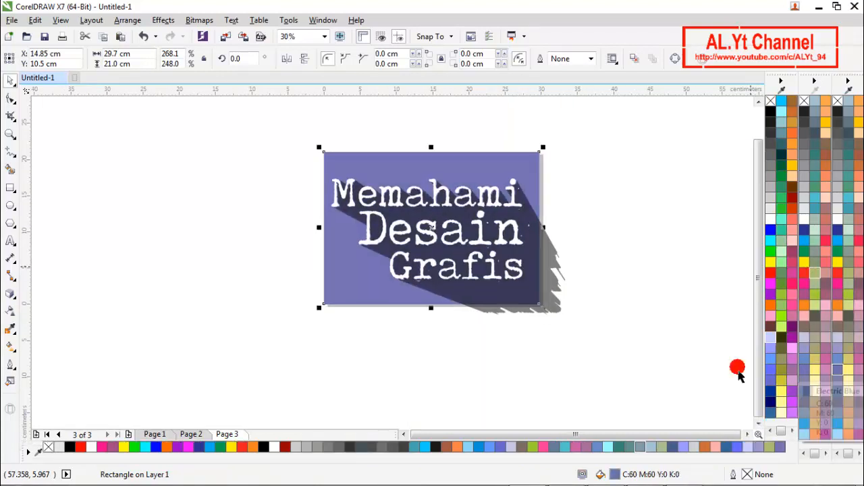
{"action": "left_click", "coordinate": [651, 260]}
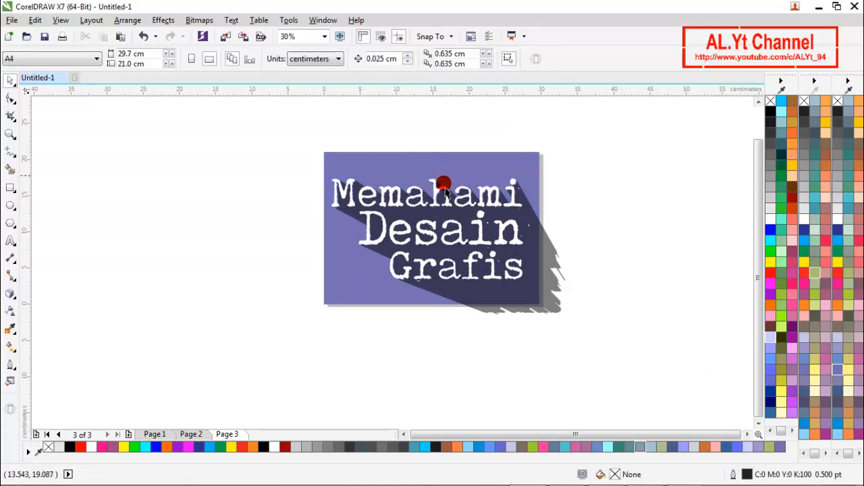
Step: Shift the text group slightly right and down to about X 17.53, Y 7.44 cm and deselect it
{"action": "left_click", "coordinate": [481, 224]}
{"action": "left_click_drag", "start_coordinate": [540, 264], "coordinate": [542, 264]}
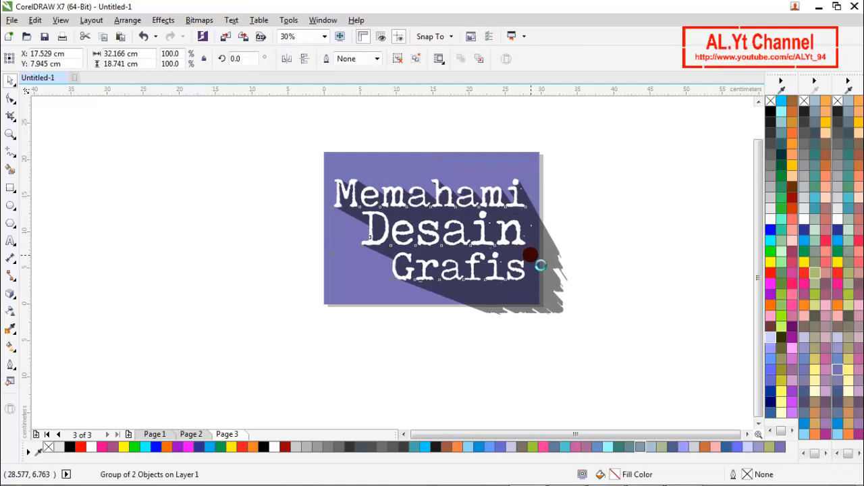
{"action": "key", "text": "Down"}
{"action": "key", "text": "Down"}
{"action": "key", "text": "Down"}
{"action": "key", "text": "Down"}
{"action": "key", "text": "Down"}
{"action": "key", "text": "Down"}
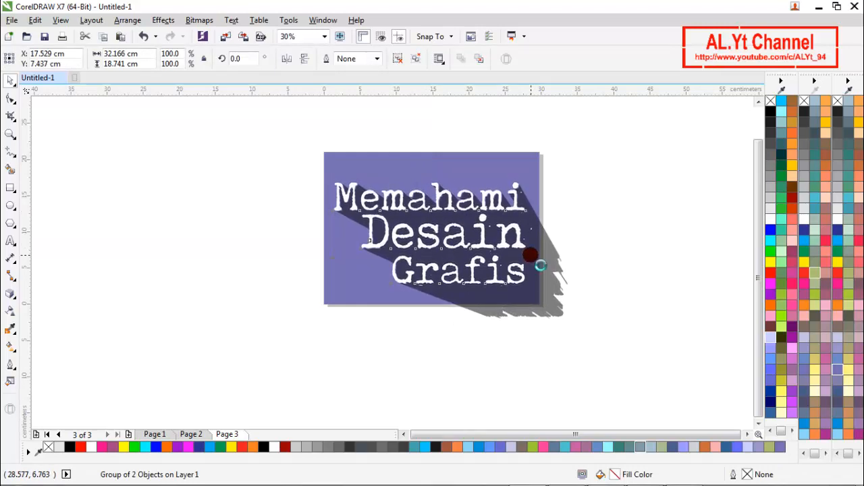
{"action": "left_click", "coordinate": [618, 226]}
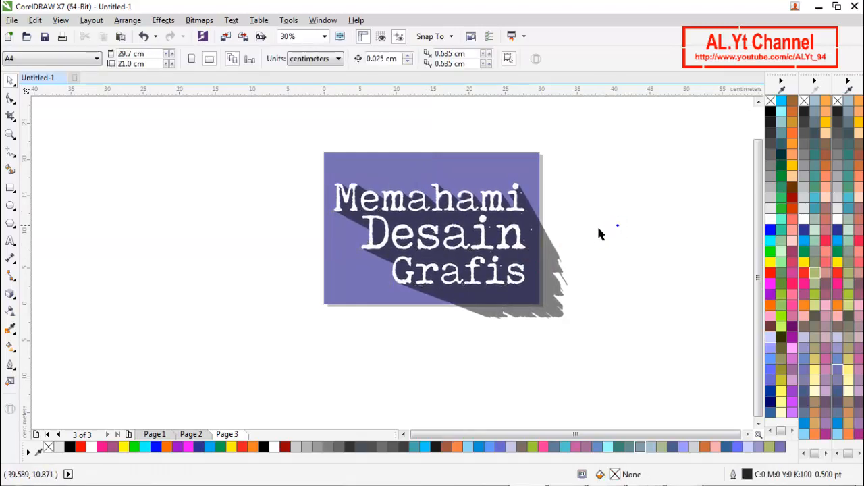
Step: Bring a copy of the background rectangle to the front of the text and remove its fill
{"action": "left_click", "coordinate": [352, 175]}
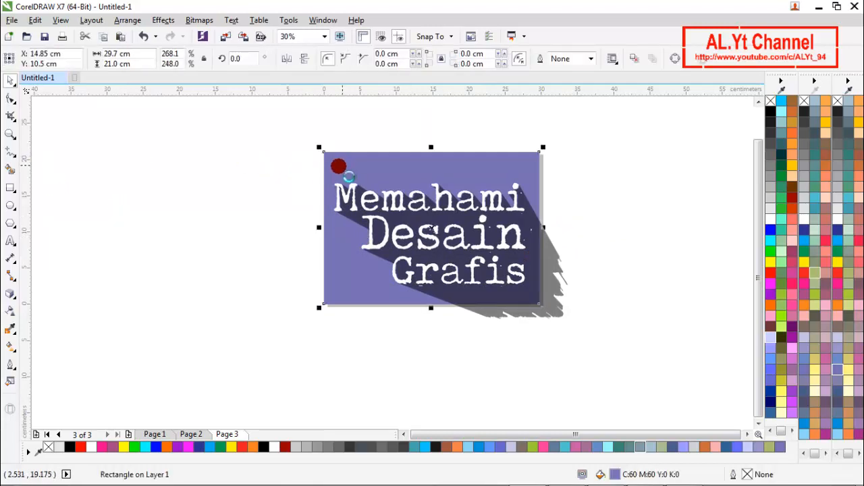
{"action": "key", "text": "shift+Page_Up"}
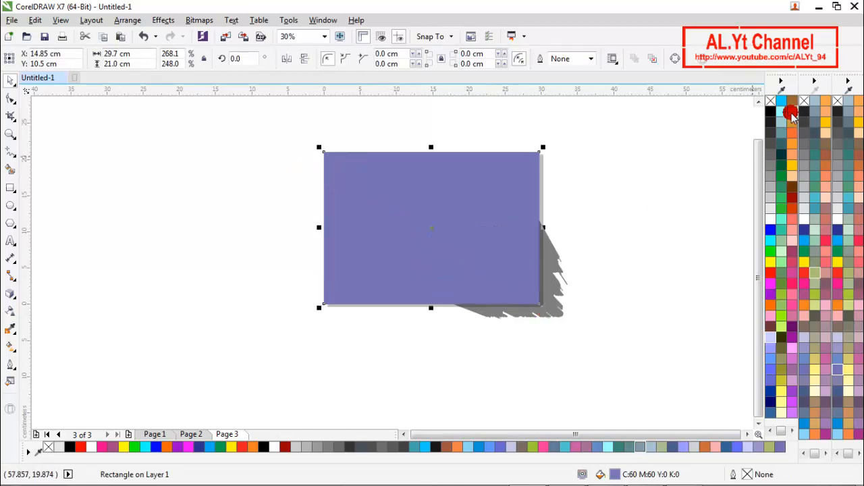
{"action": "key", "text": "shift+Page_Down"}
{"action": "left_click", "coordinate": [770, 101]}
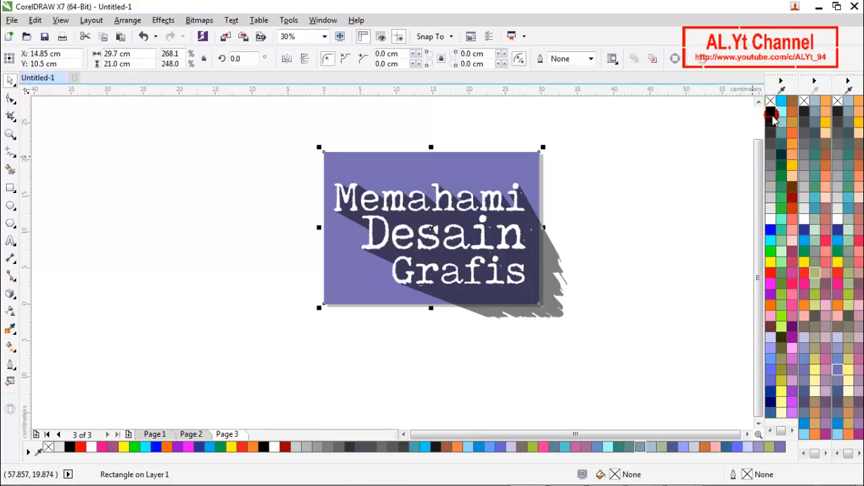
Step: Outline the unfilled rectangle in black and move it beside the page, its left edge on the page's right edge, about X 44.55, Y 2.65 cm
{"action": "right_click", "coordinate": [771, 114]}
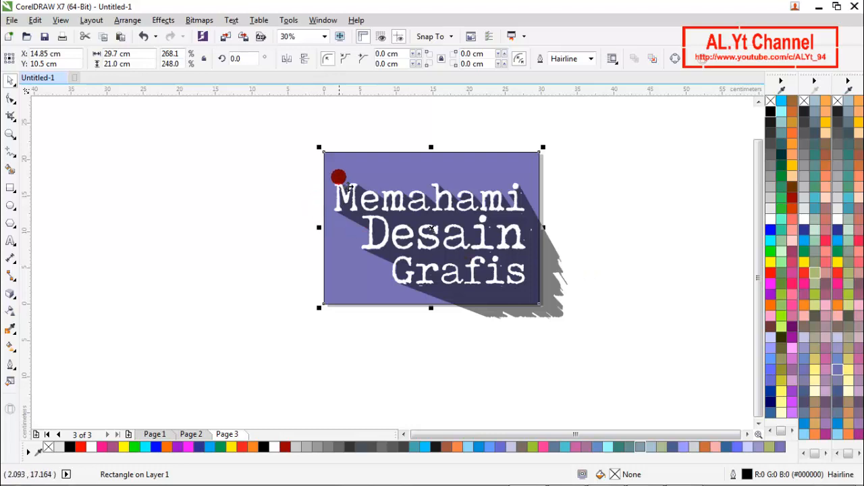
{"action": "left_click_drag", "start_coordinate": [336, 171], "coordinate": [560, 237]}
{"action": "scroll", "coordinate": [548, 233], "scroll_direction": "up", "scroll_amount": 2}
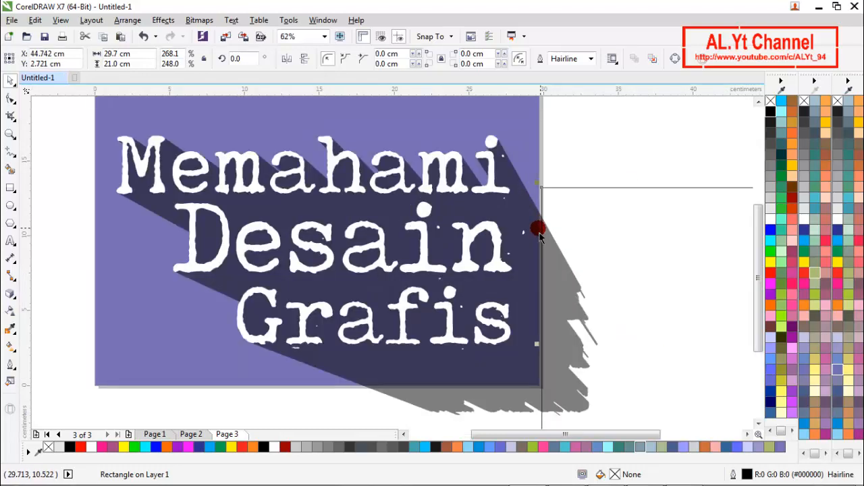
{"action": "scroll", "coordinate": [557, 212], "scroll_direction": "up", "scroll_amount": 2}
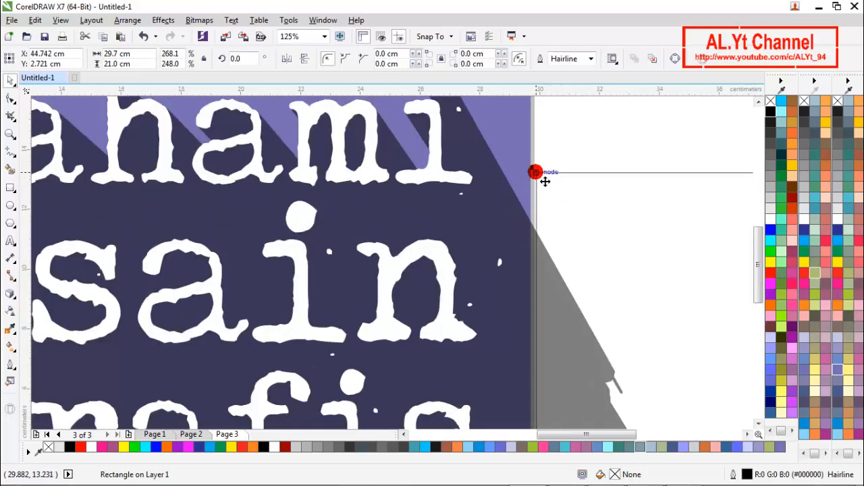
{"action": "left_click_drag", "start_coordinate": [543, 182], "coordinate": [534, 183]}
{"action": "scroll", "coordinate": [534, 183], "scroll_direction": "down", "scroll_amount": 4}
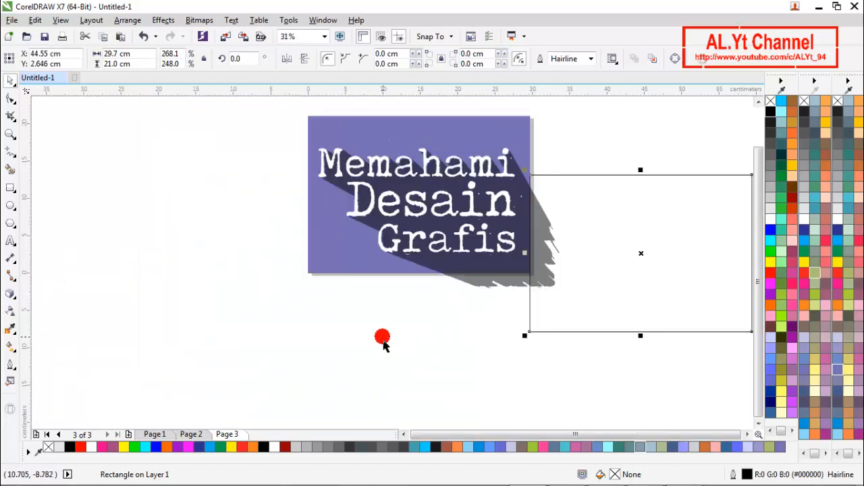
Step: Ungroup the white text and its long shadow, and deselect them
{"action": "left_click", "coordinate": [411, 232]}
{"action": "left_click", "coordinate": [451, 342]}
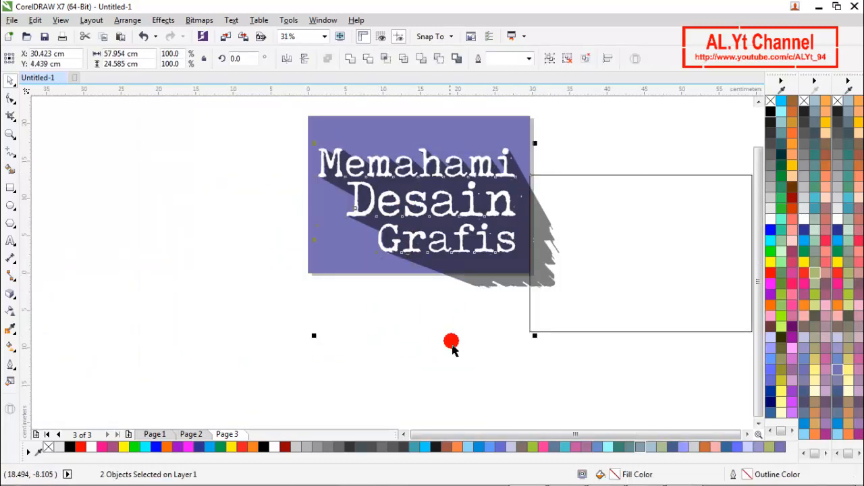
{"action": "left_click", "coordinate": [479, 256]}
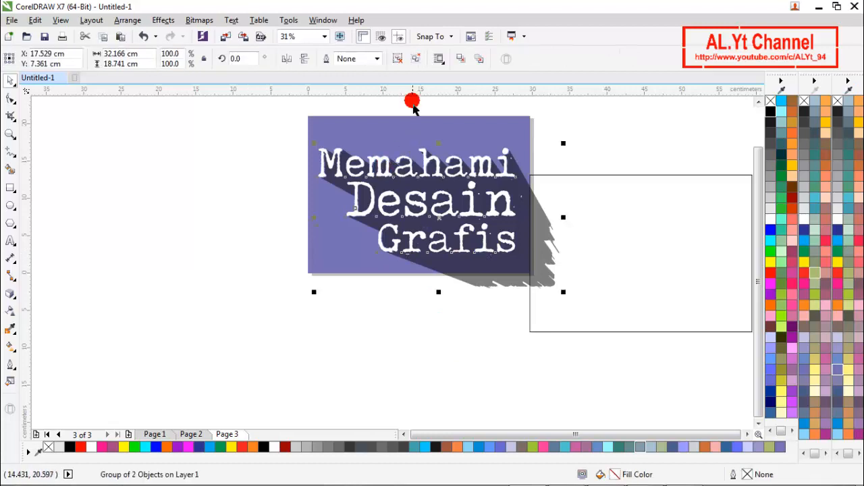
{"action": "left_click", "coordinate": [395, 60]}
{"action": "left_click", "coordinate": [408, 350]}
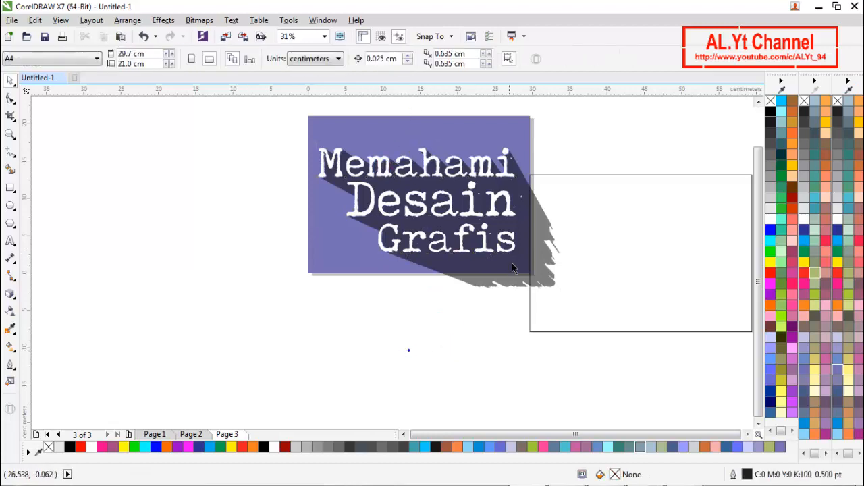
Step: Try trimming with the shadow selected first and the outlined rectangle second, check the cut pieces, and undo the trim
{"action": "left_click", "coordinate": [513, 257]}
{"action": "left_click", "coordinate": [564, 254], "text": "shift"}
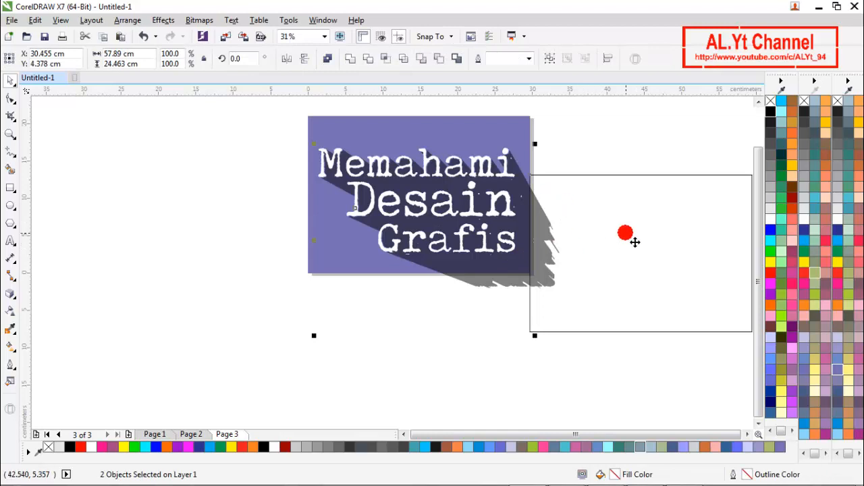
{"action": "left_click", "coordinate": [368, 59]}
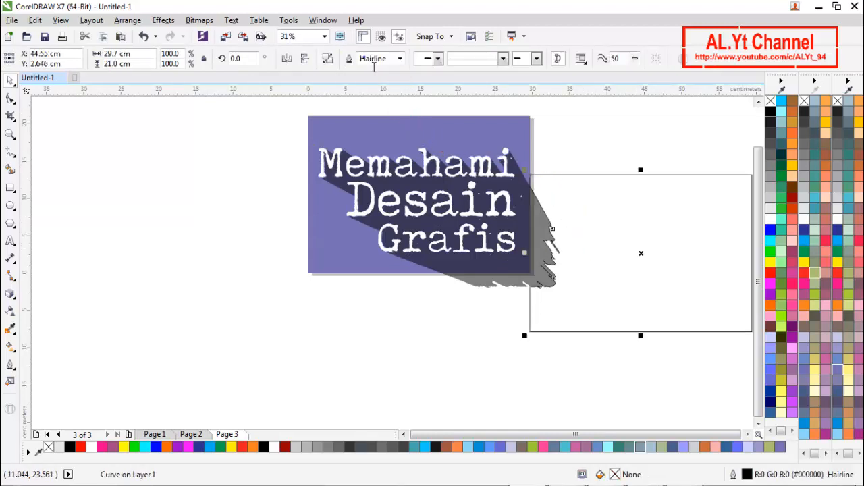
{"action": "left_click", "coordinate": [487, 292]}
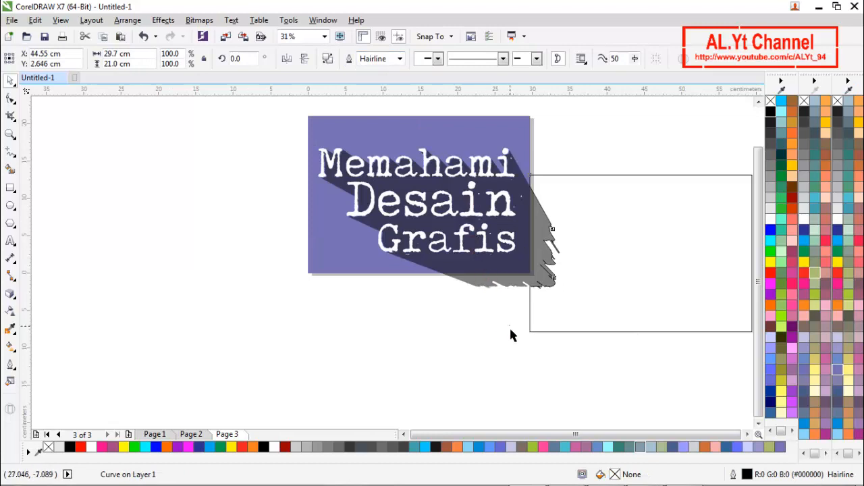
{"action": "left_click", "coordinate": [540, 280]}
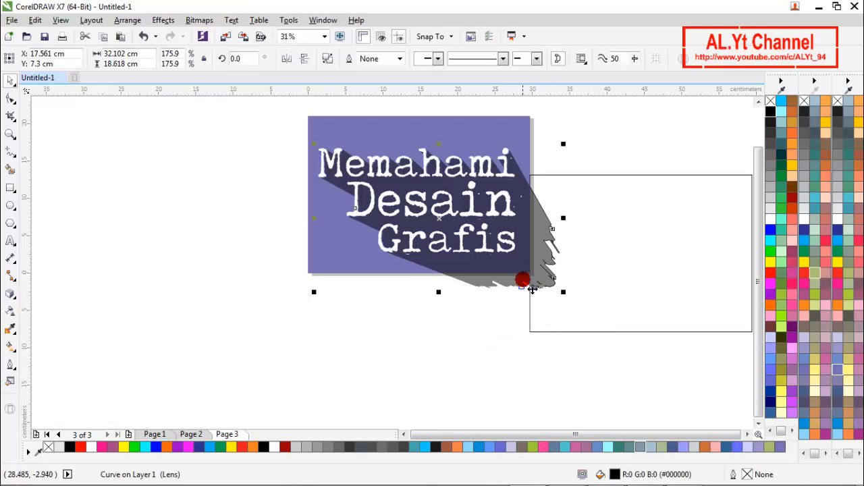
{"action": "left_click_drag", "start_coordinate": [544, 272], "coordinate": [563, 295]}
{"action": "left_click", "coordinate": [472, 341]}
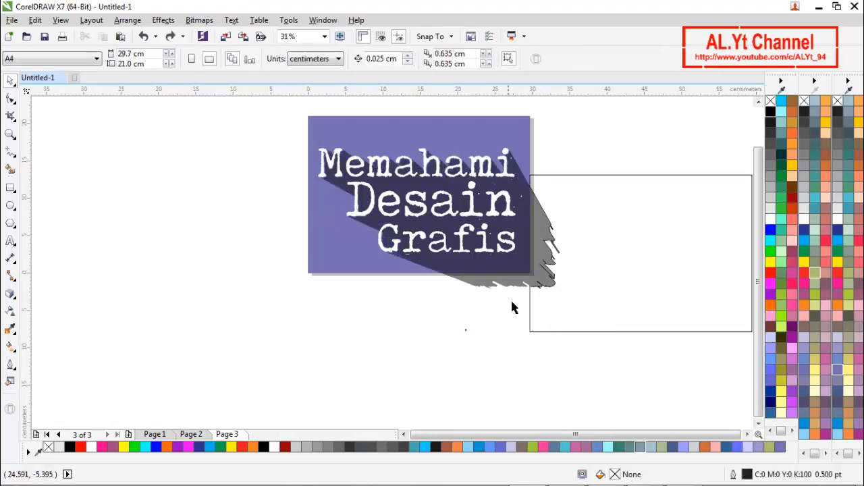
{"action": "left_click_drag", "start_coordinate": [534, 249], "coordinate": [545, 280]}
{"action": "left_click", "coordinate": [499, 341]}
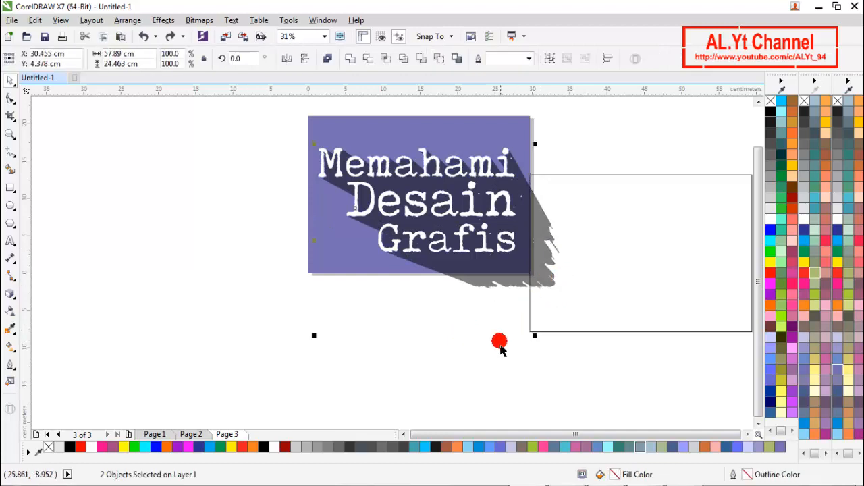
Step: Repeat the trim with the shadow selected before the rectangle, inspect the overlap area, and undo it
{"action": "left_click", "coordinate": [507, 289]}
{"action": "left_click", "coordinate": [590, 282], "text": "shift"}
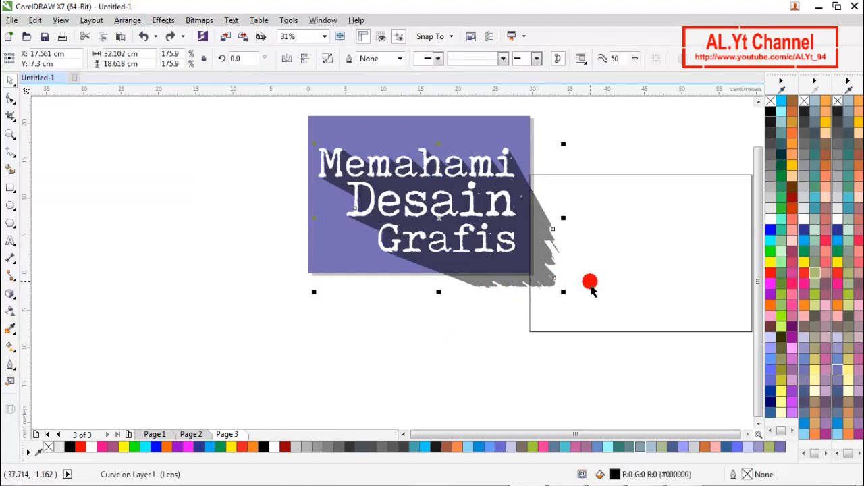
{"action": "left_click", "coordinate": [367, 63]}
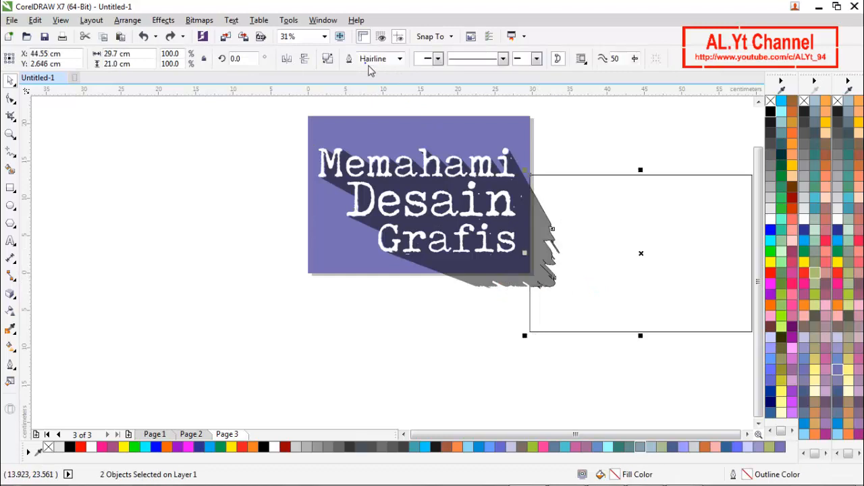
{"action": "left_click", "coordinate": [439, 326]}
{"action": "left_click", "coordinate": [544, 266]}
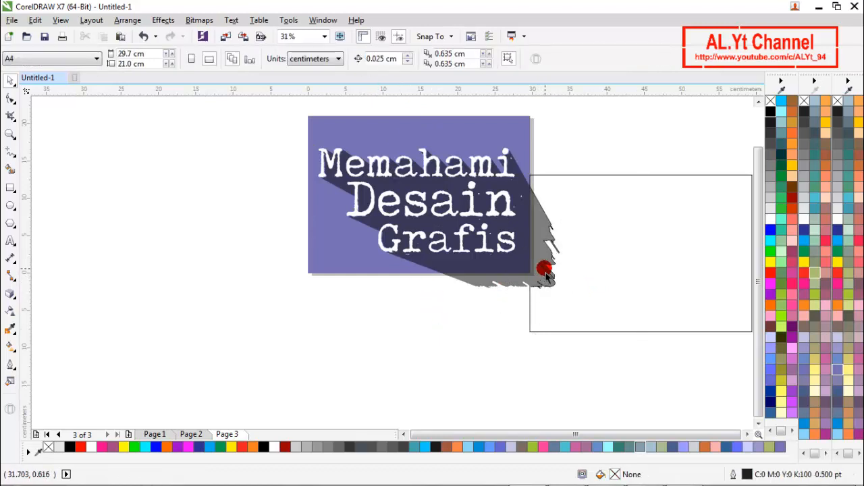
{"action": "key", "text": "ctrl+z"}
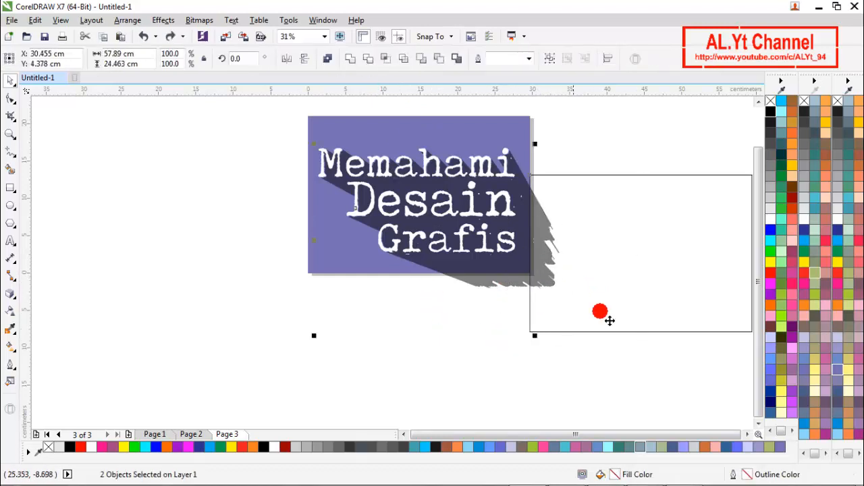
Step: Try bringing the selected shadow and rectangle to the front, undo the order change, and clear the selection
{"action": "left_click", "coordinate": [619, 309]}
{"action": "key", "text": "shift+Page_Up"}
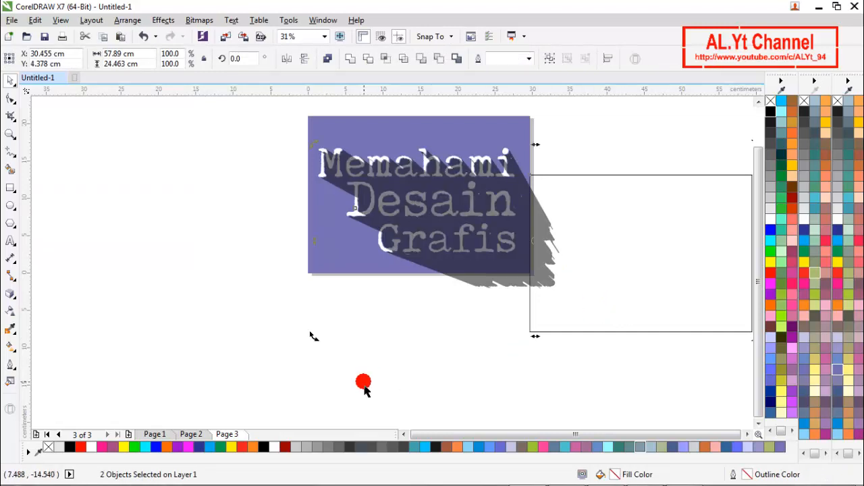
{"action": "key", "text": "ctrl+z"}
{"action": "left_click", "coordinate": [412, 366]}
{"action": "left_click", "coordinate": [692, 309]}
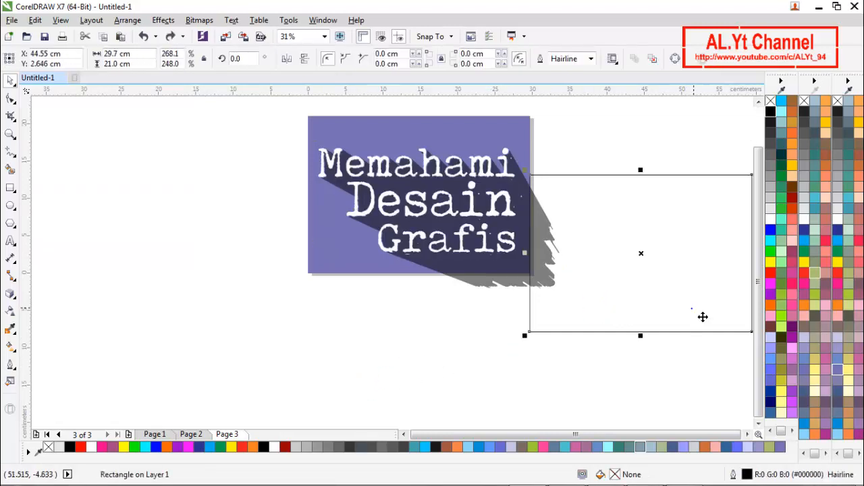
{"action": "left_click_drag", "start_coordinate": [545, 377], "coordinate": [473, 309]}
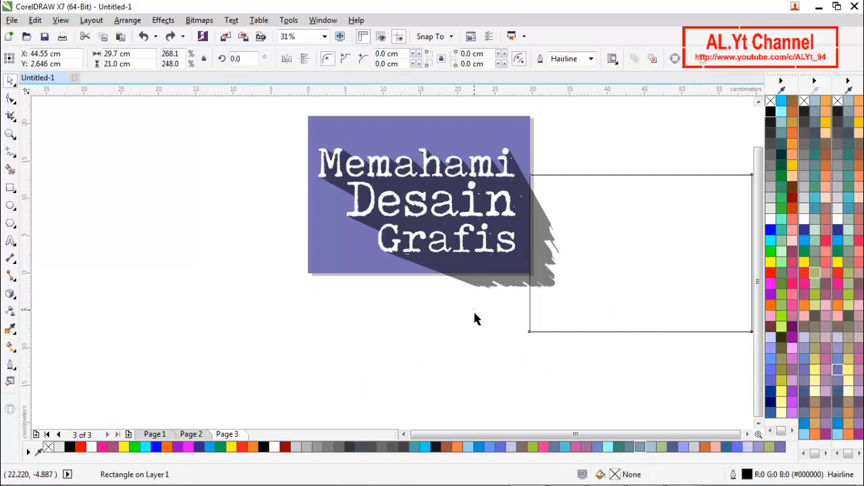
Step: Try once more to trim with the shadow and the rectangle selected in that order, and undo it
{"action": "left_click", "coordinate": [478, 274]}
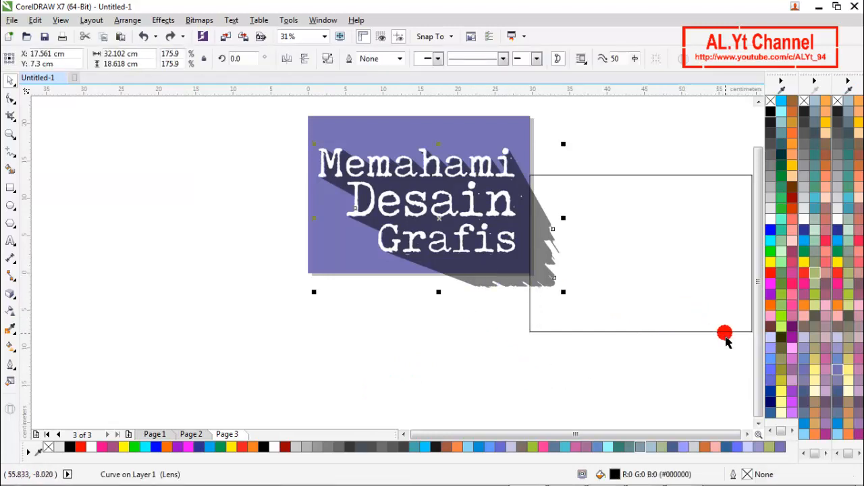
{"action": "left_click", "coordinate": [725, 335], "text": "shift"}
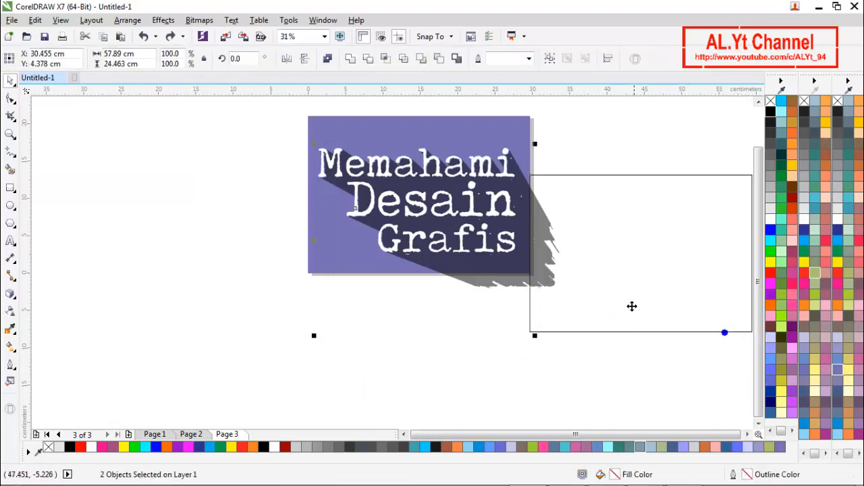
{"action": "left_click", "coordinate": [384, 62]}
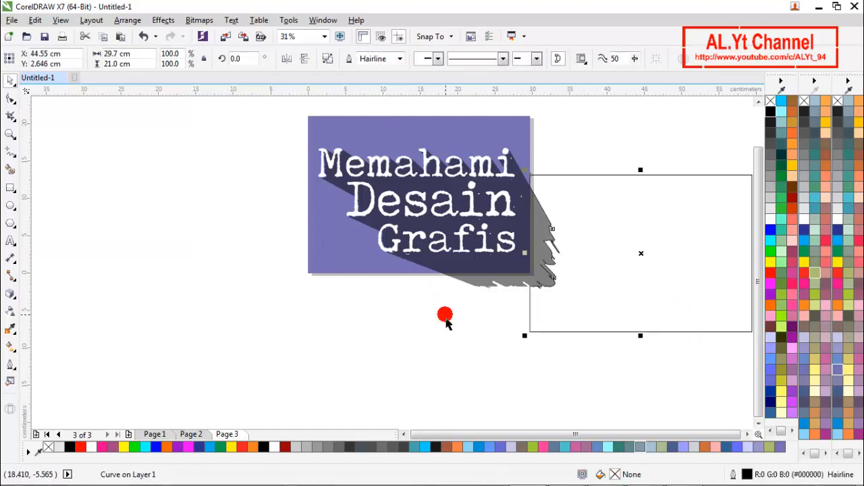
{"action": "key", "text": "ctrl+z"}
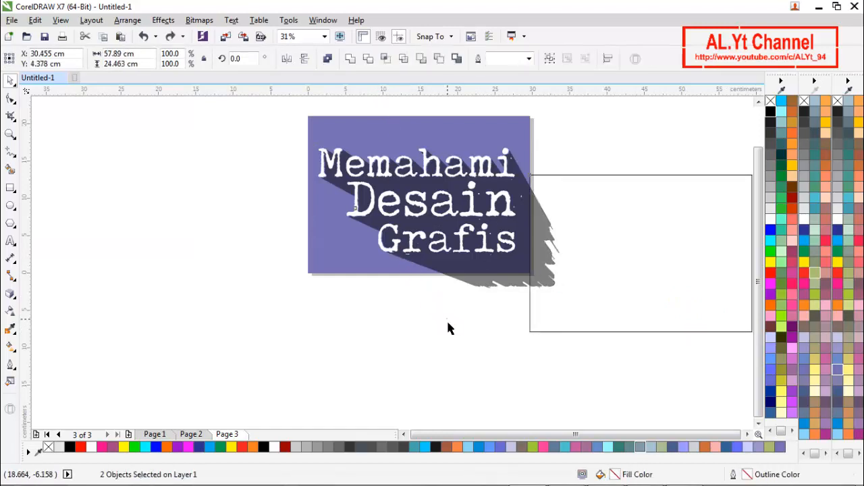
Step: Select the outlined rectangle first and the shadow second, and trim off the shadow beyond the page's right edge
{"action": "left_click", "coordinate": [446, 319]}
{"action": "left_click", "coordinate": [604, 287]}
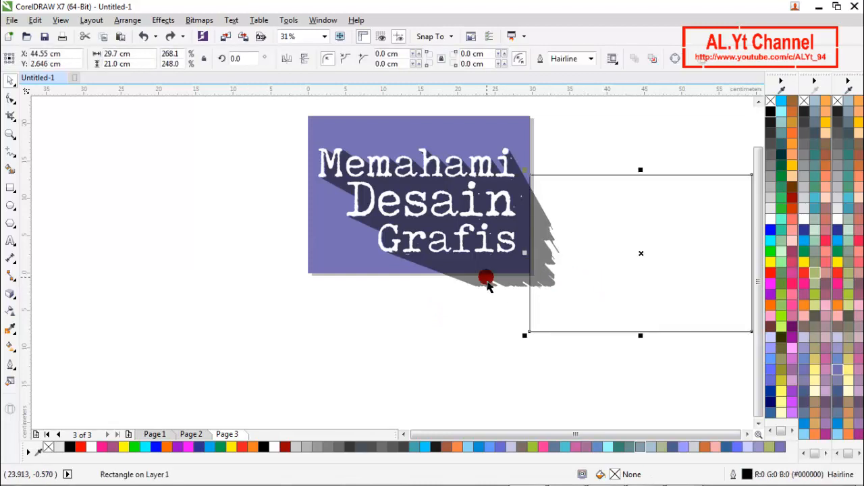
{"action": "left_click", "coordinate": [486, 279], "text": "shift"}
{"action": "left_click", "coordinate": [439, 331]}
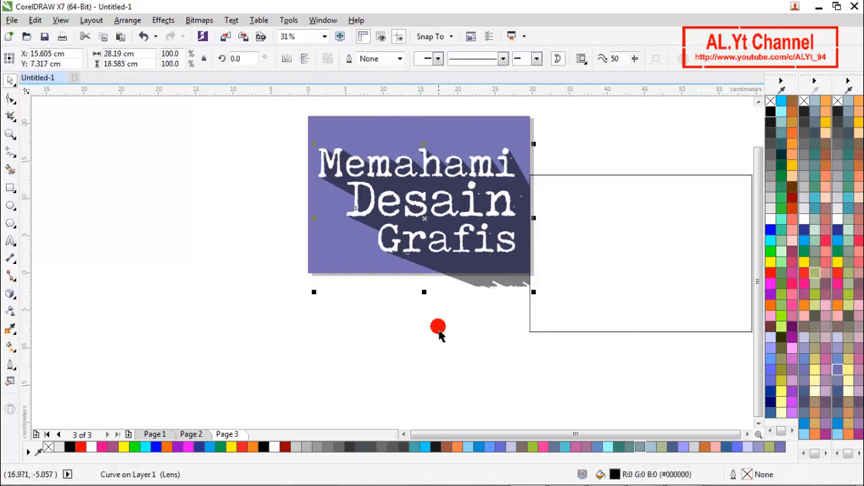
Step: Move the rectangle below the page with its top edge on the page's bottom edge, at about X 25.35, Y -10.5 cm
{"action": "left_click_drag", "start_coordinate": [602, 280], "coordinate": [469, 388]}
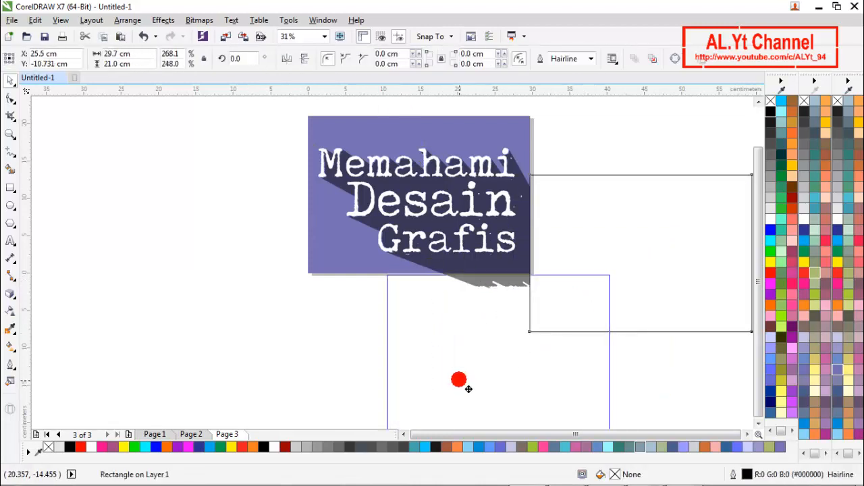
{"action": "scroll", "coordinate": [434, 284], "scroll_direction": "up", "scroll_amount": 1}
{"action": "scroll", "coordinate": [433, 282], "scroll_direction": "up", "scroll_amount": 1}
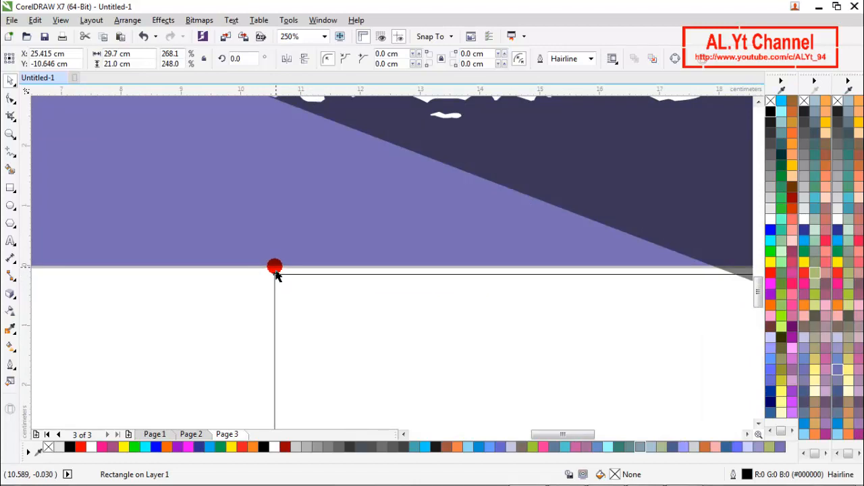
{"action": "left_click_drag", "start_coordinate": [274, 274], "coordinate": [270, 266]}
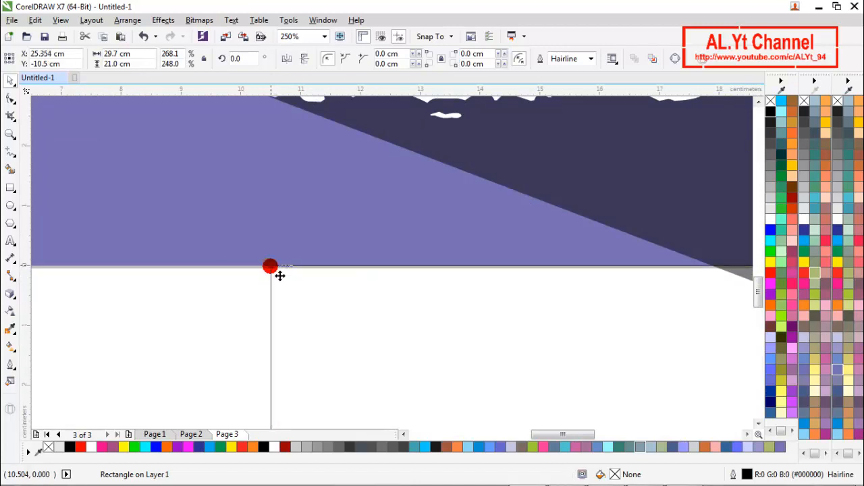
{"action": "scroll", "coordinate": [283, 284], "scroll_direction": "down", "scroll_amount": 3}
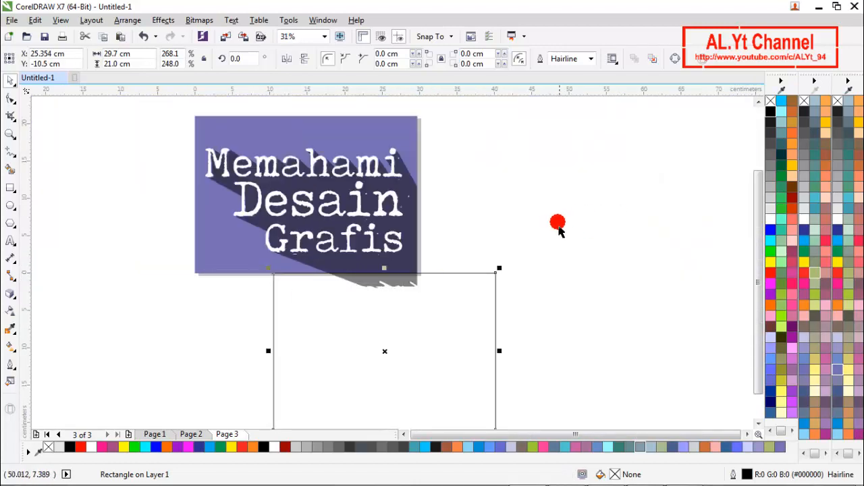
Step: Trim off the shadow overhanging the page's bottom edge with the rectangle, and delete the rectangle
{"action": "left_click", "coordinate": [419, 266]}
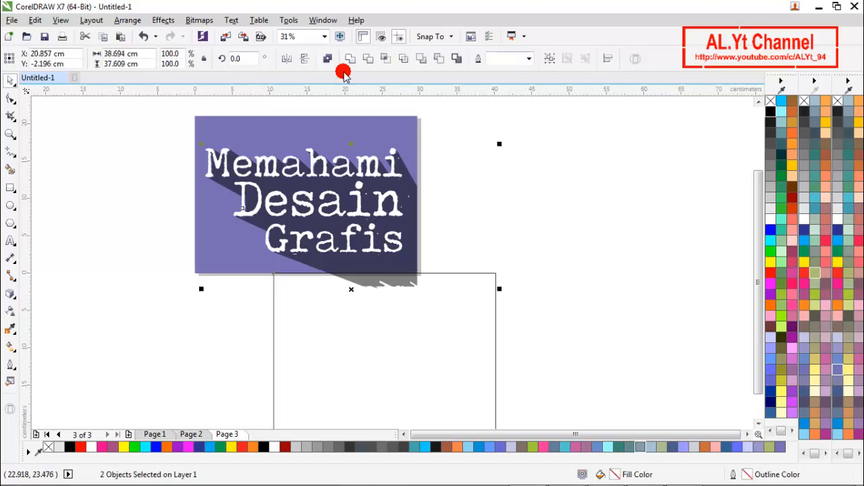
{"action": "left_click", "coordinate": [513, 201]}
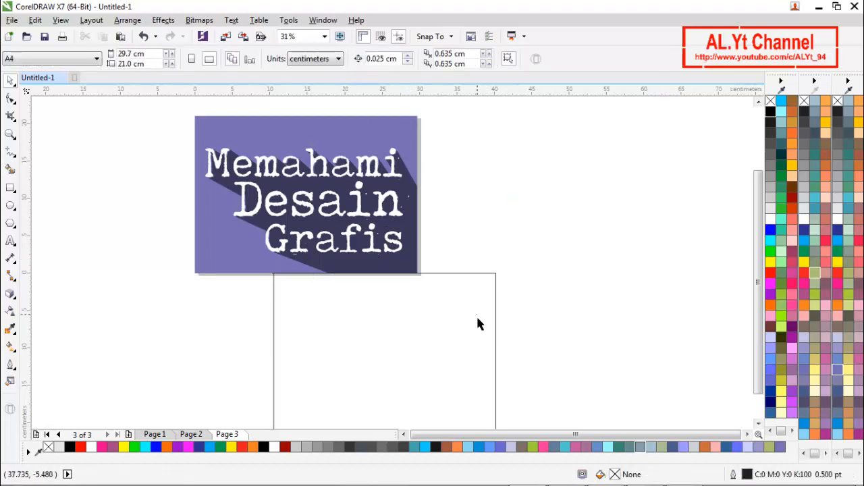
{"action": "left_click", "coordinate": [476, 314]}
{"action": "key", "text": "Delete"}
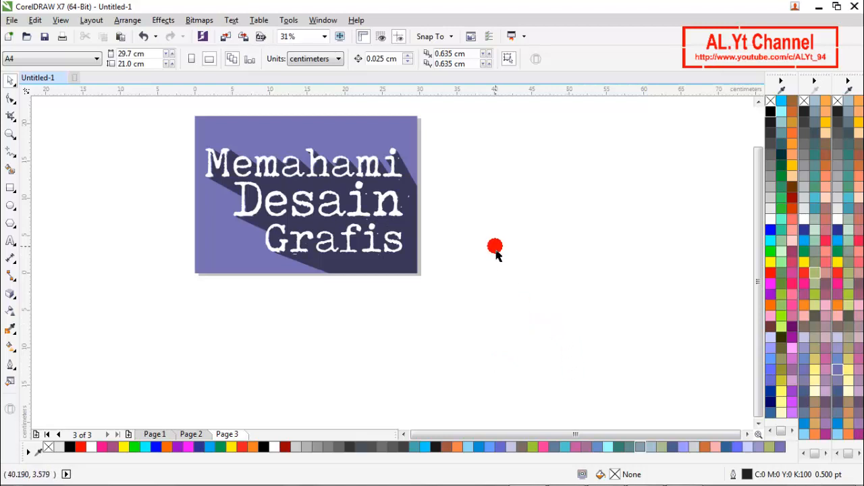
Step: Fit the whole page in the view to check the finished design, and return to the Pick tool
{"action": "key", "text": "z"}
{"action": "left_click", "coordinate": [187, 58]}
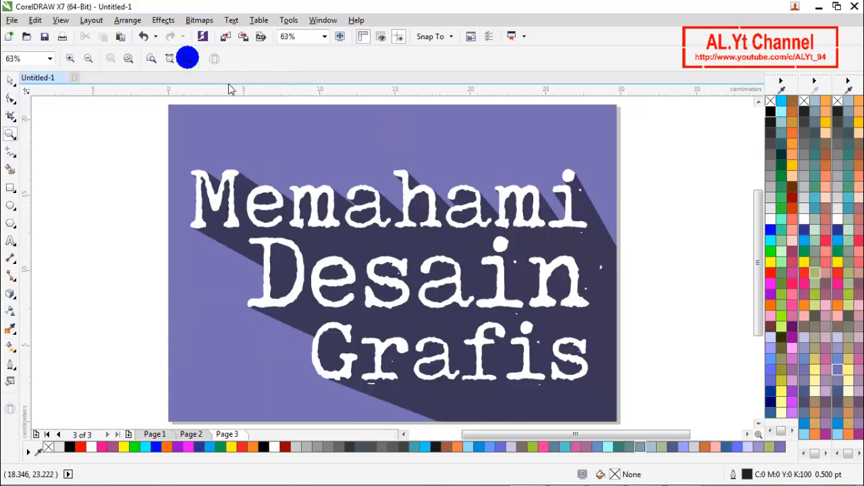
{"action": "key", "text": "space"}
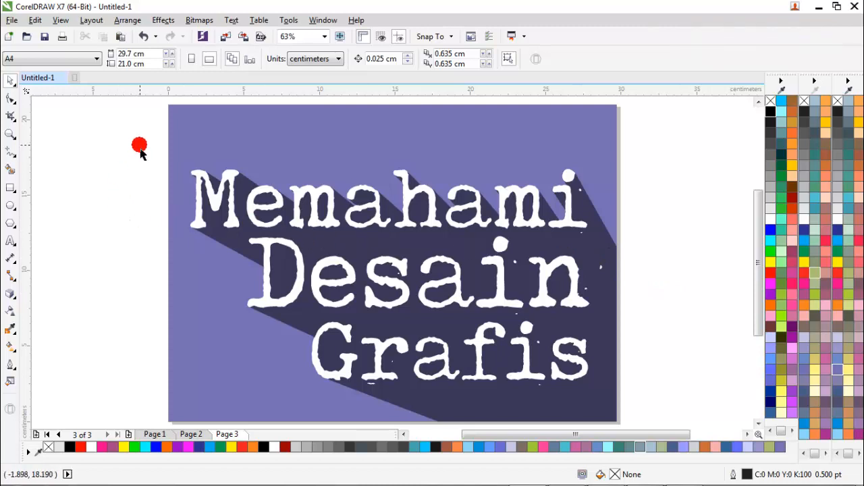
Step: Group the "Memahami Desain Grafis" text with its long shadow, and clear the selection
{"action": "left_click_drag", "start_coordinate": [140, 147], "coordinate": [665, 403]}
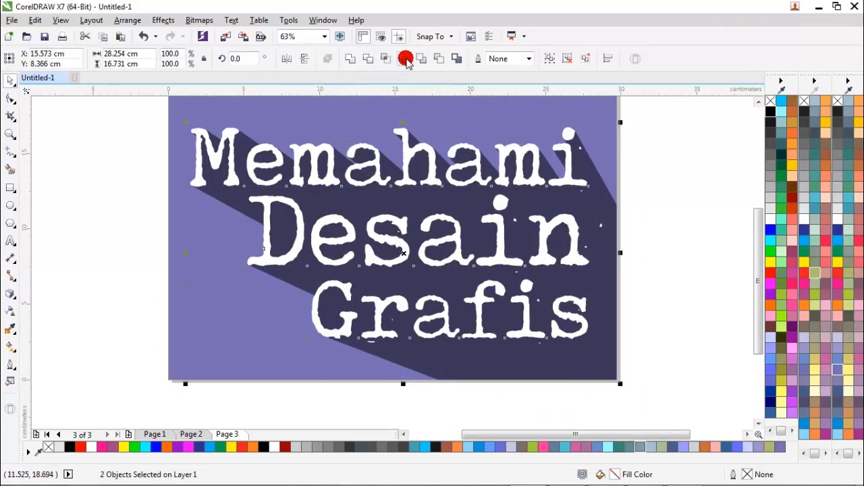
{"action": "key", "text": "ctrl+g"}
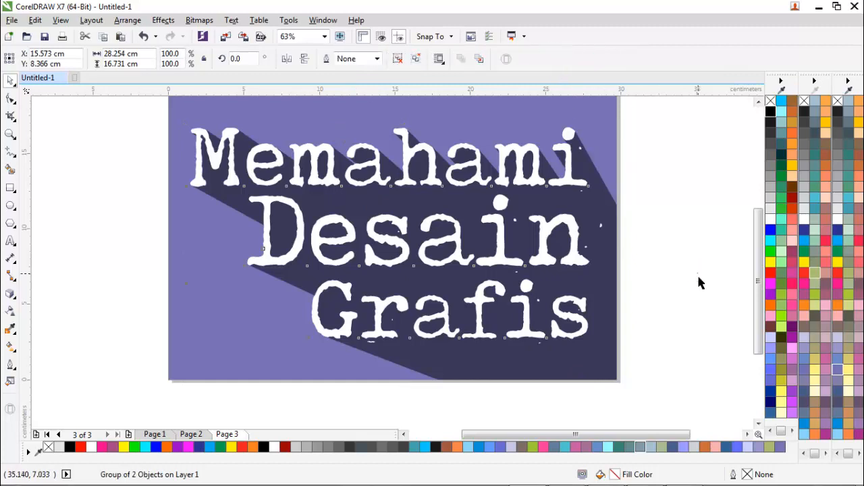
{"action": "left_click", "coordinate": [697, 274]}
Step: Recolour the page-sized background rectangle, trying pink #FF99CC and settling on the salmon pink C:0 M:40 Y:20 K:0
{"action": "key", "text": "z"}
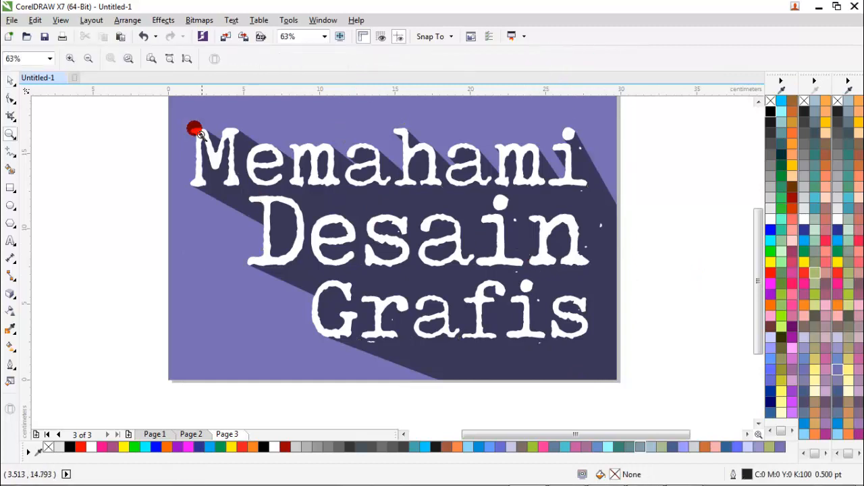
{"action": "left_click", "coordinate": [192, 60]}
{"action": "key", "text": "space"}
{"action": "left_click", "coordinate": [217, 160]}
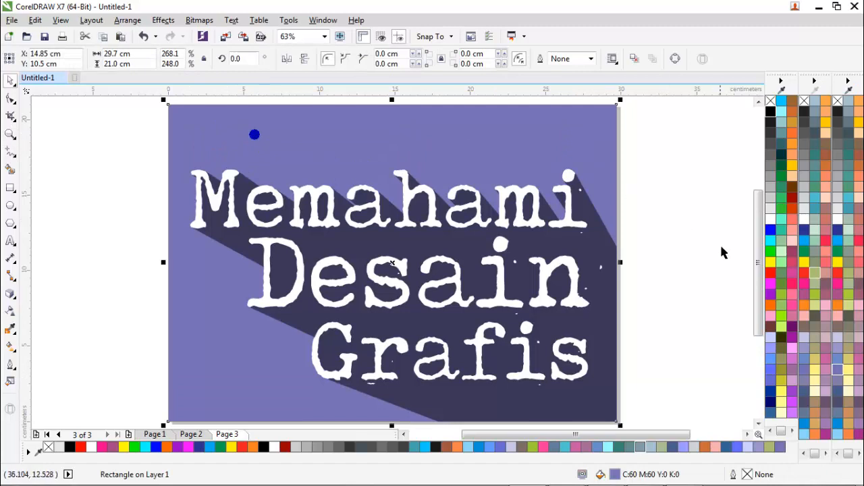
{"action": "left_click", "coordinate": [770, 315]}
{"action": "left_click", "coordinate": [772, 320]}
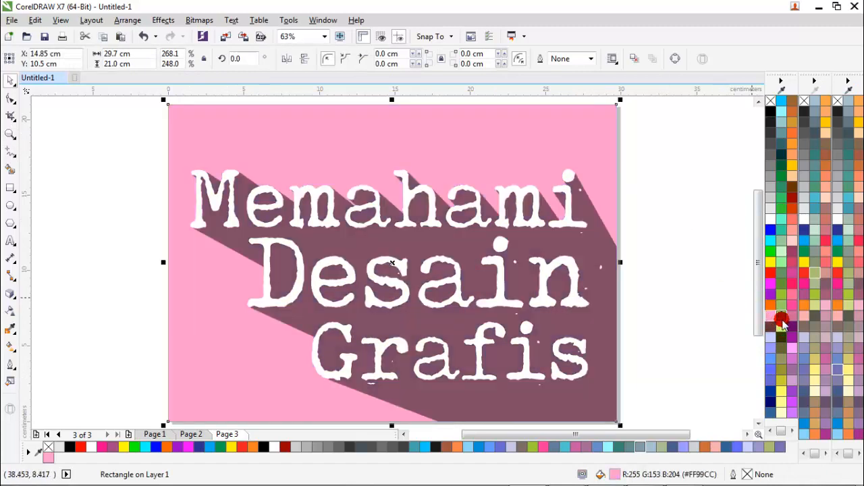
{"action": "left_click", "coordinate": [794, 315]}
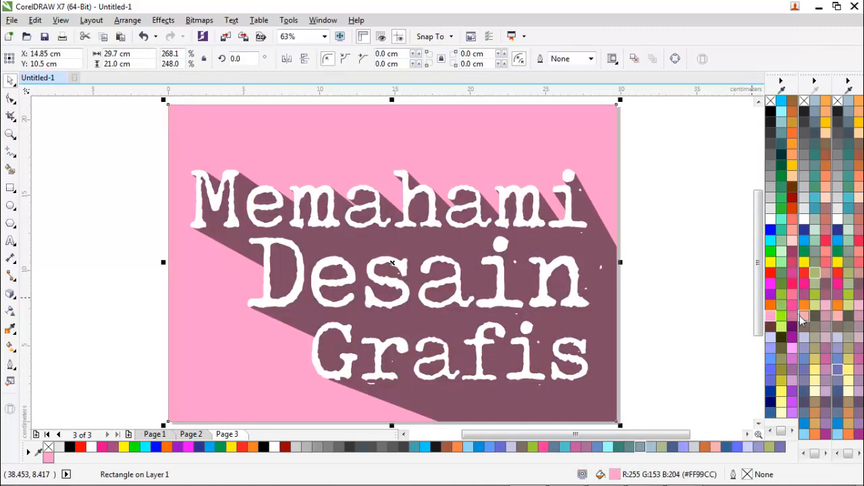
{"action": "left_click", "coordinate": [801, 315]}
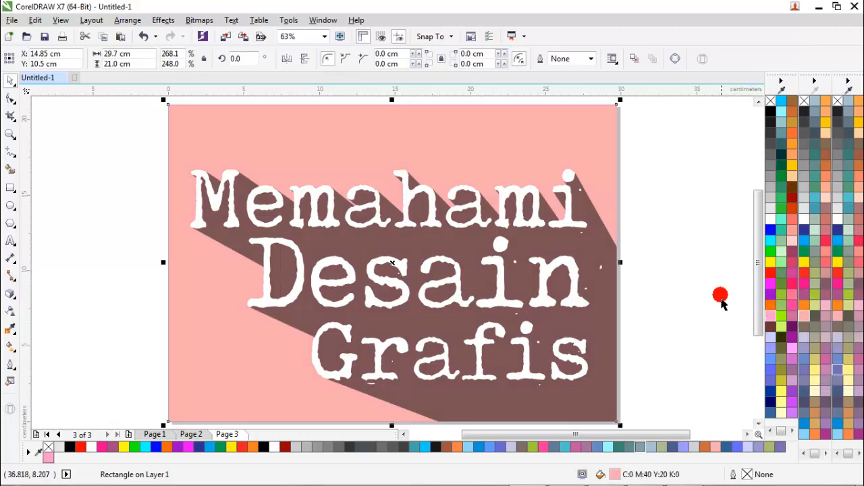
{"action": "left_click", "coordinate": [699, 290]}
{"action": "left_click", "coordinate": [544, 254]}
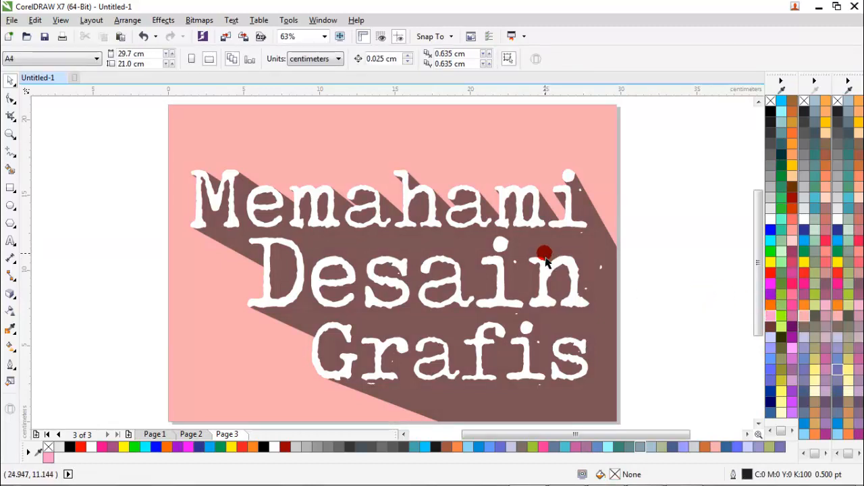